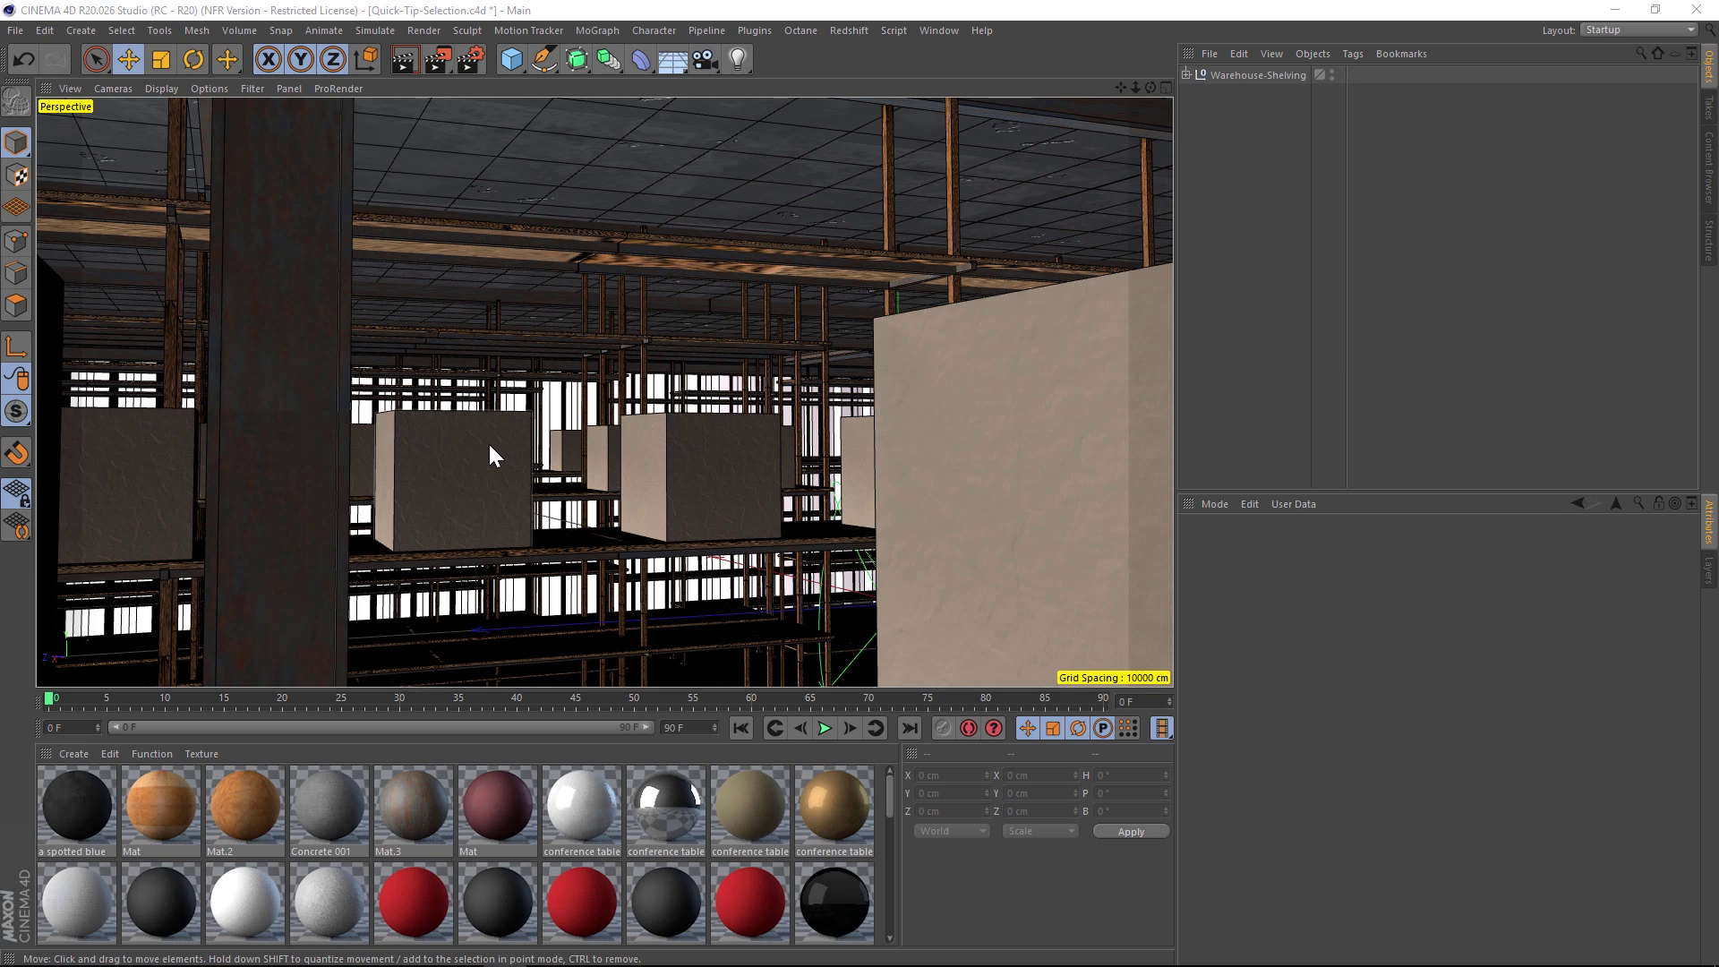
Select the ROW2 2 cube from the overlapping objects in the viewport, reveal it in the object hierarchy, and collapse the Warehouse-Shelving tree
{"action": "mouse_move", "coordinate": [491, 444]}
{"action": "left_mouse_down"}
{"action": "mouse_move", "coordinate": [525, 574]}
{"action": "mouse_move", "coordinate": [530, 450]}
{"action": "mouse_move", "coordinate": [491, 431]}
{"action": "left_mouse_up"}
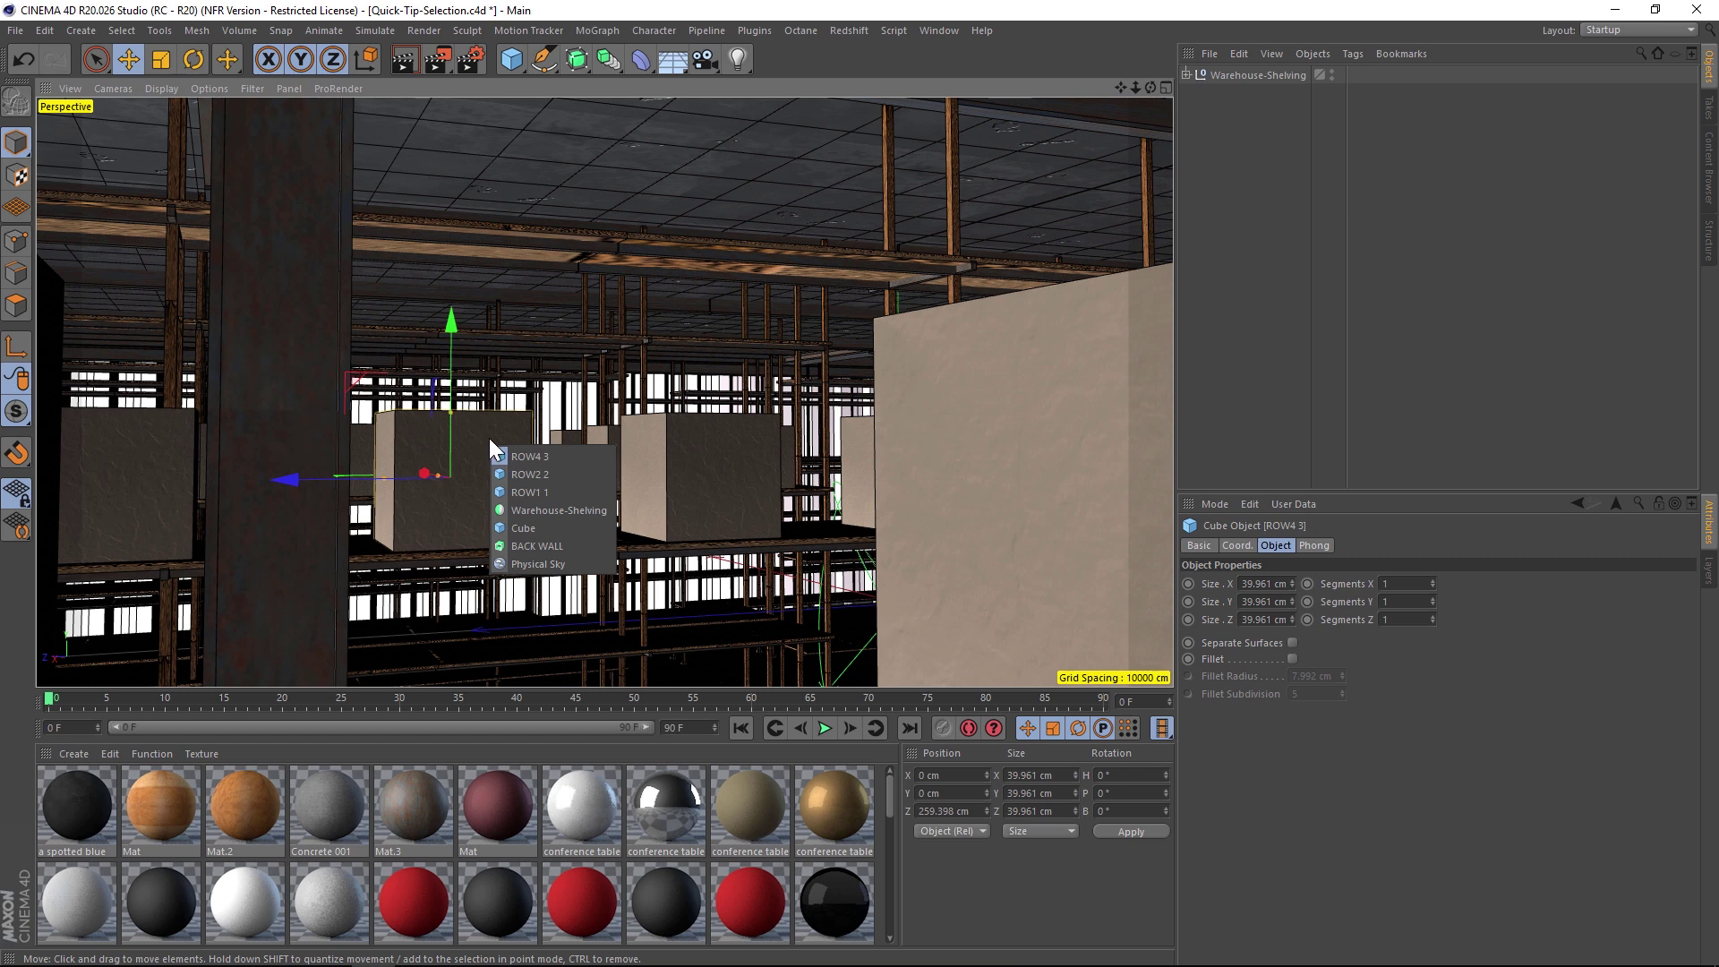
{"action": "left_click_drag", "start_coordinate": [489, 437], "coordinate": [557, 474]}
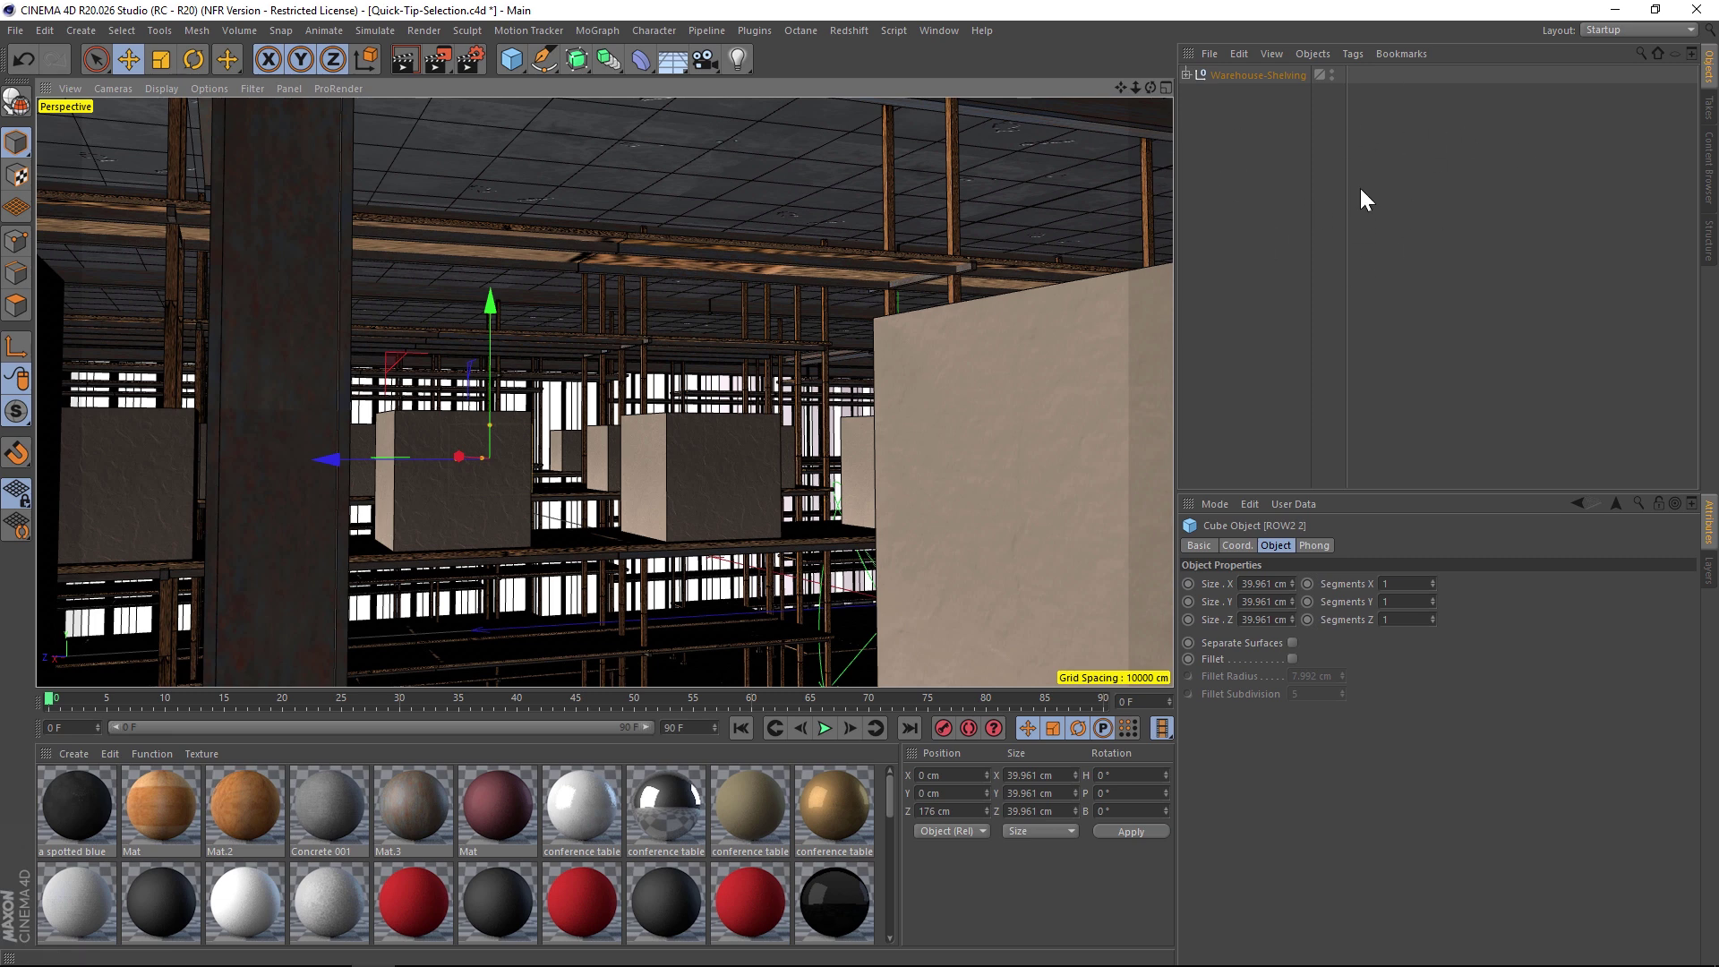
{"action": "key", "text": "s"}
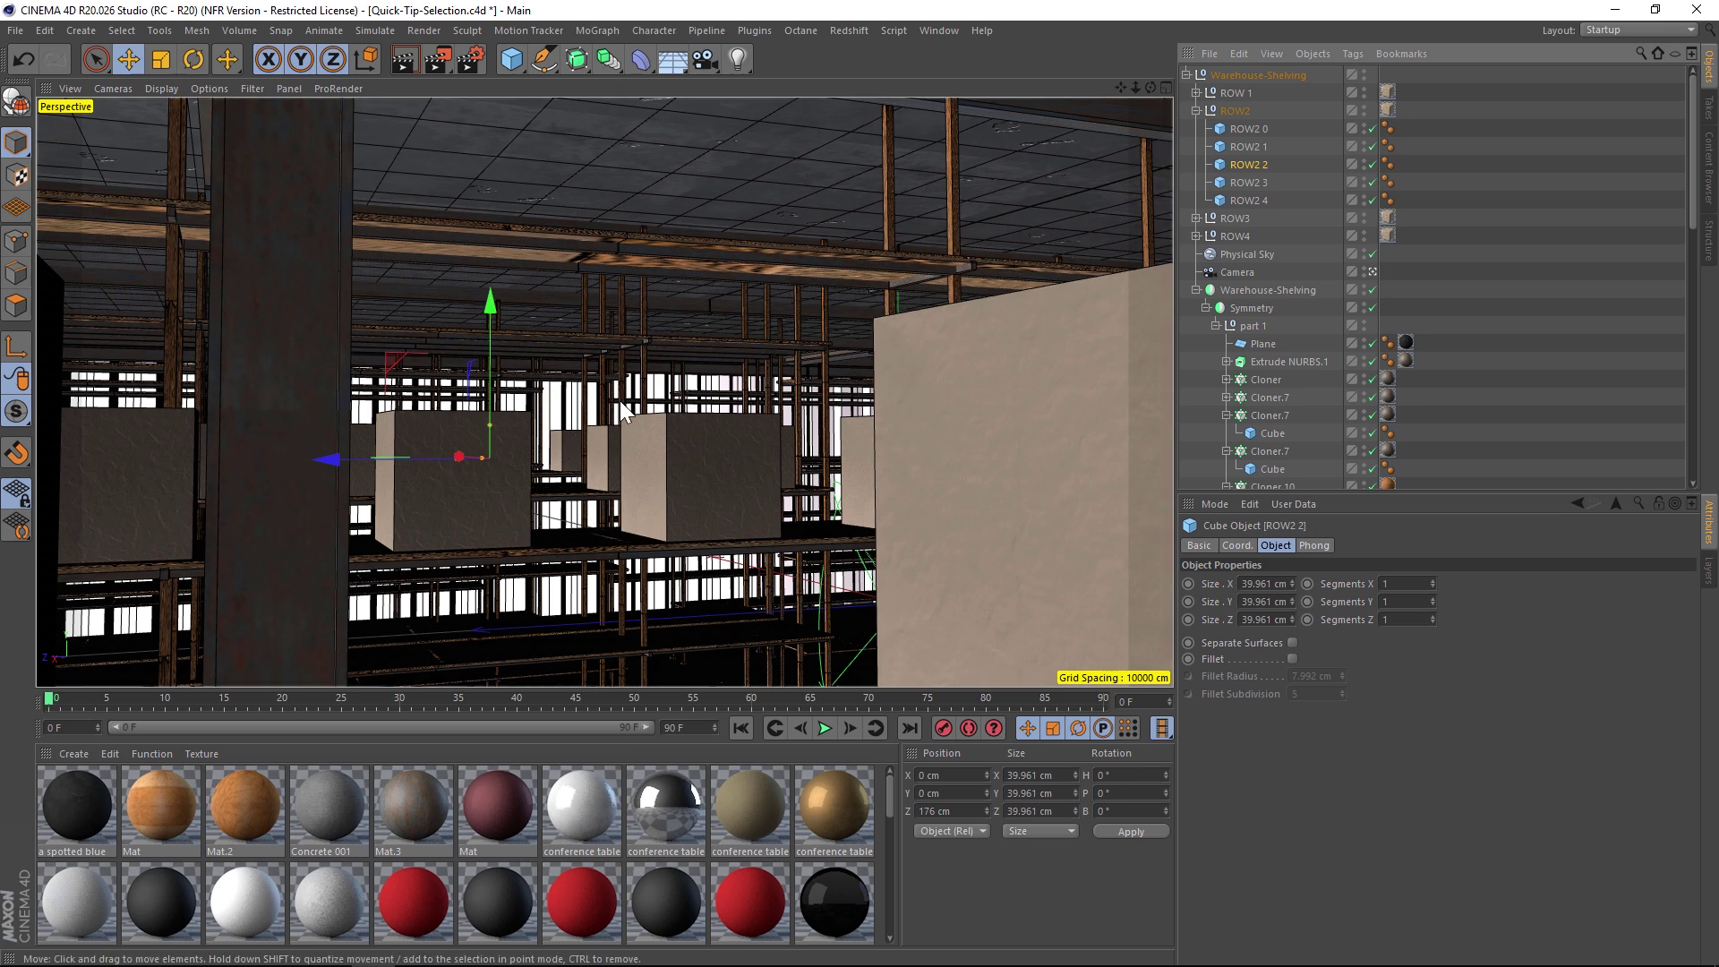
{"action": "left_click", "coordinate": [1186, 75]}
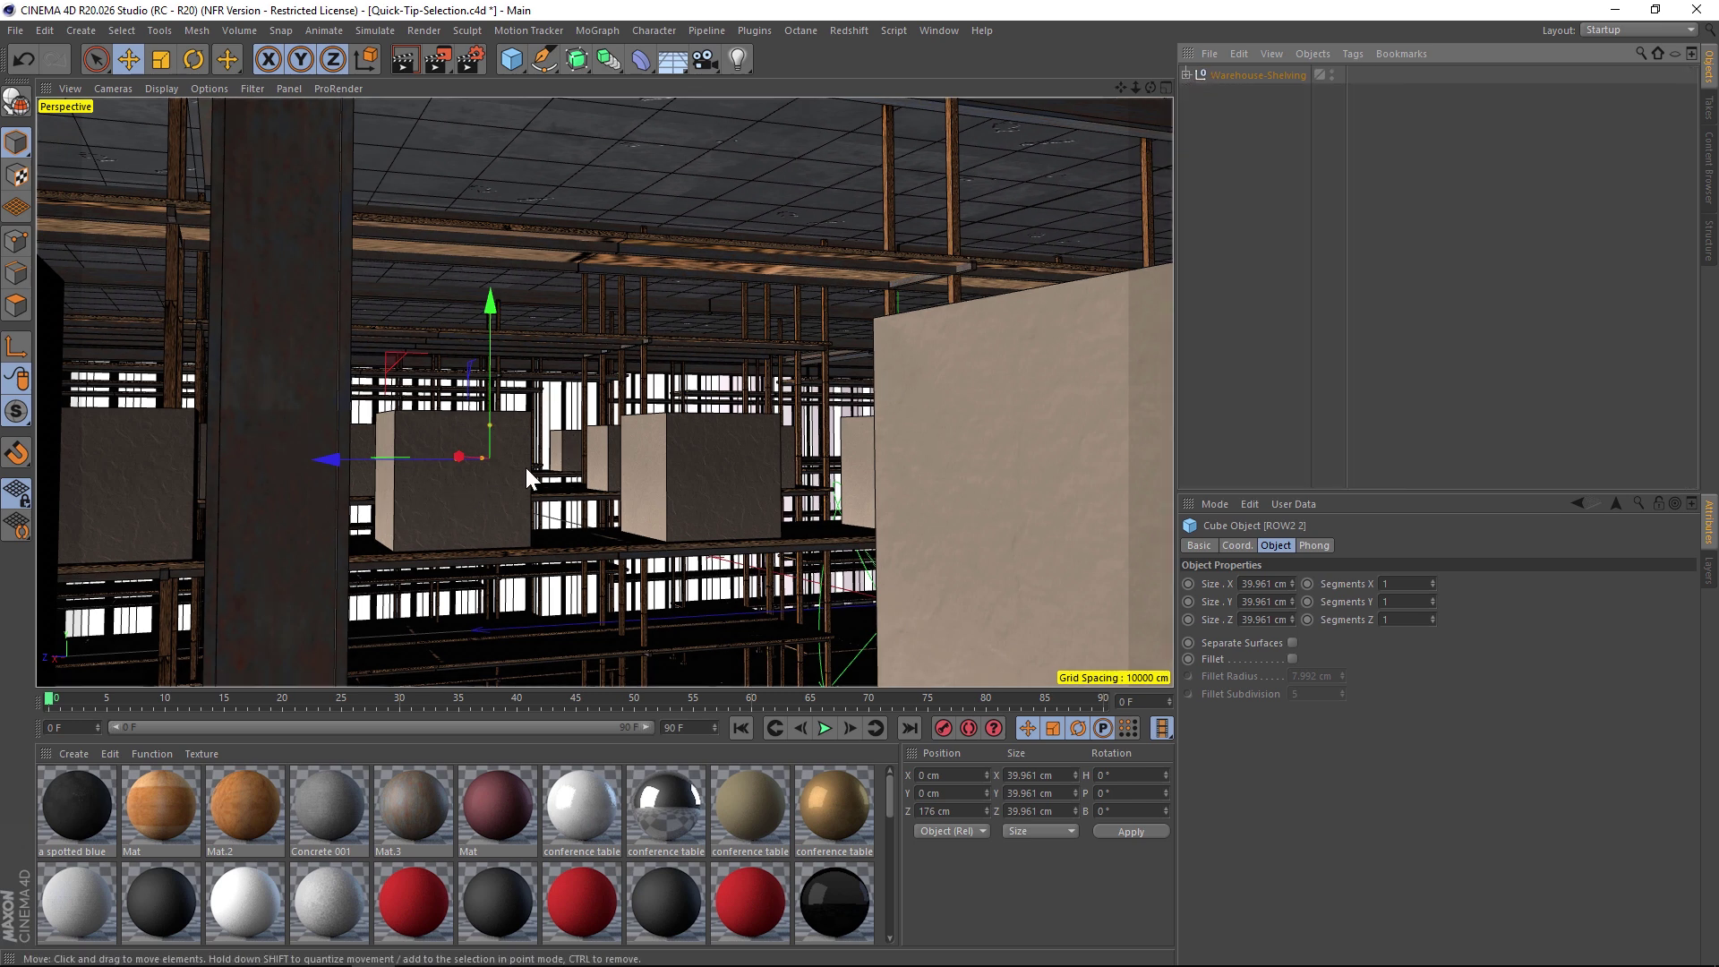
Pick Physical Sky from the objects stacked behind the shelving and reveal it in the object hierarchy
{"action": "left_click", "coordinate": [558, 411]}
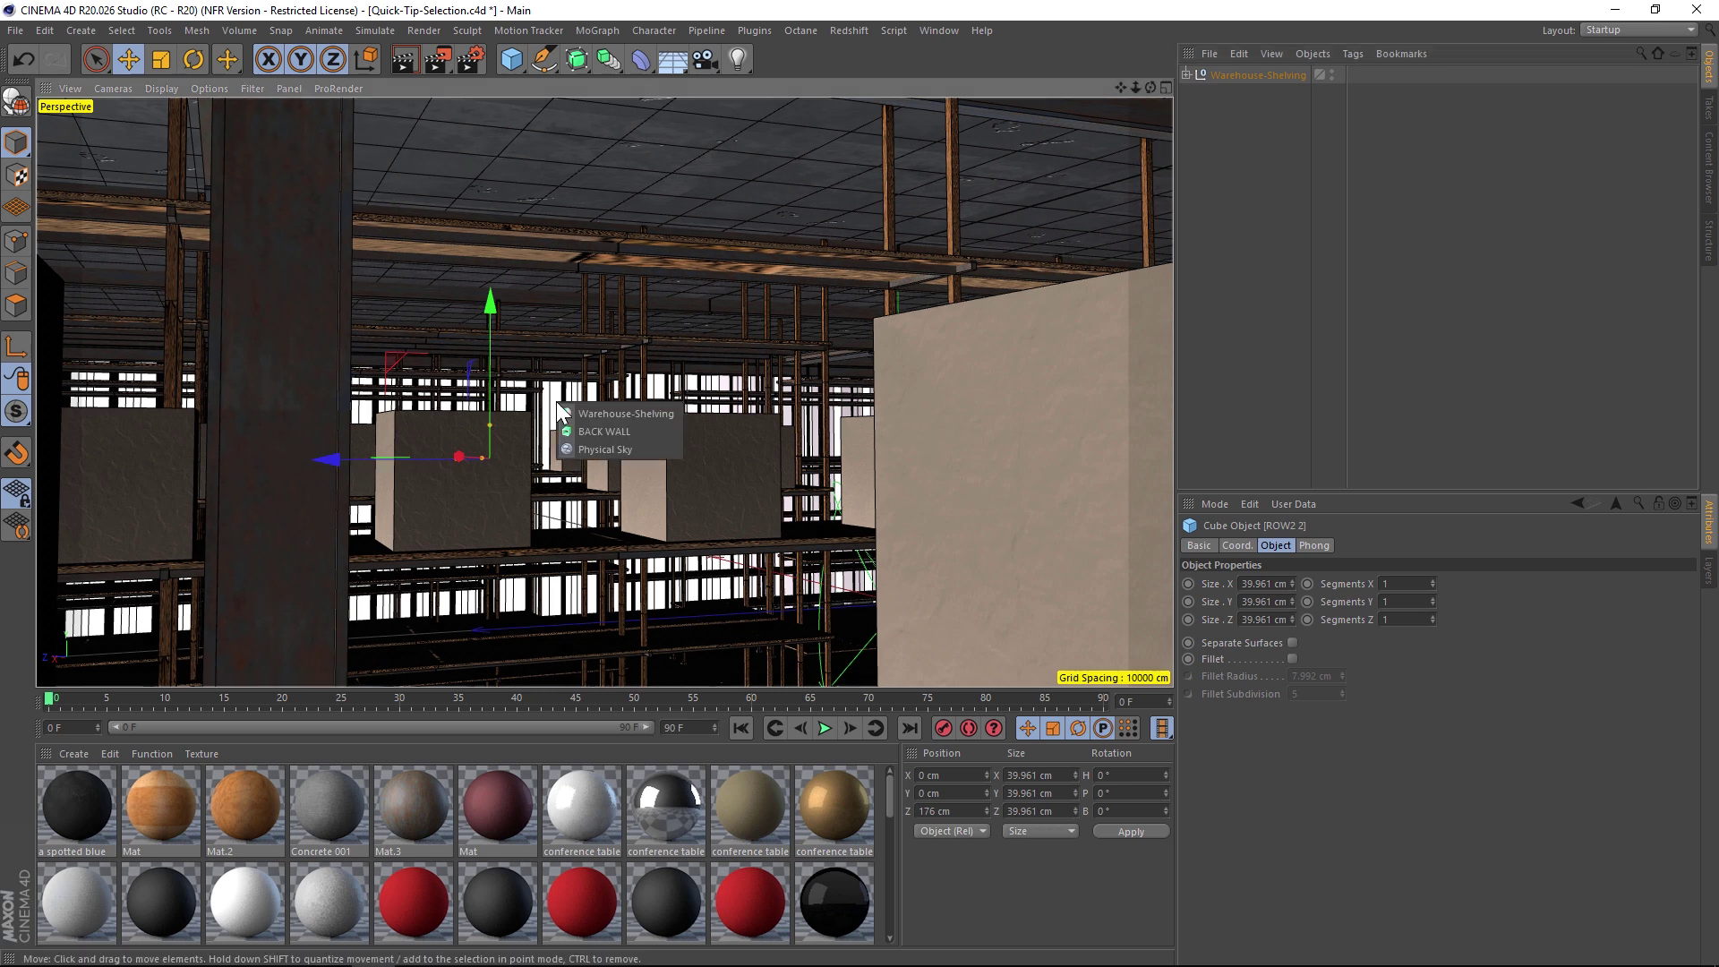
{"action": "left_click", "coordinate": [588, 448]}
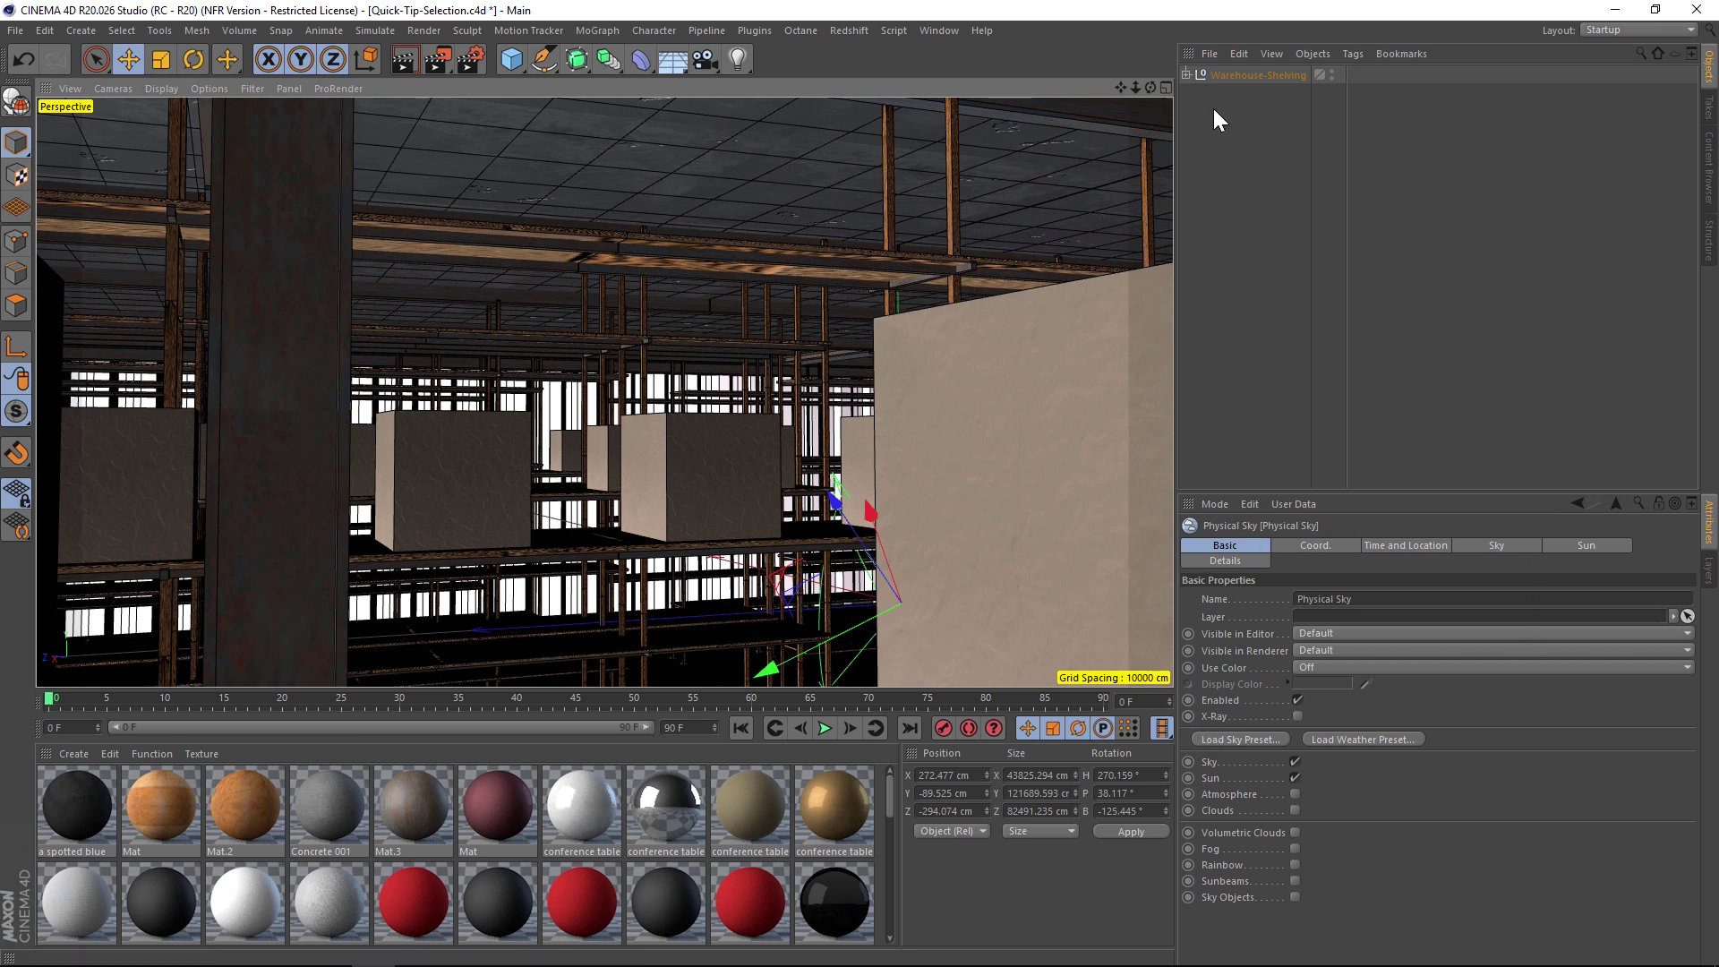
{"action": "key", "text": "s"}
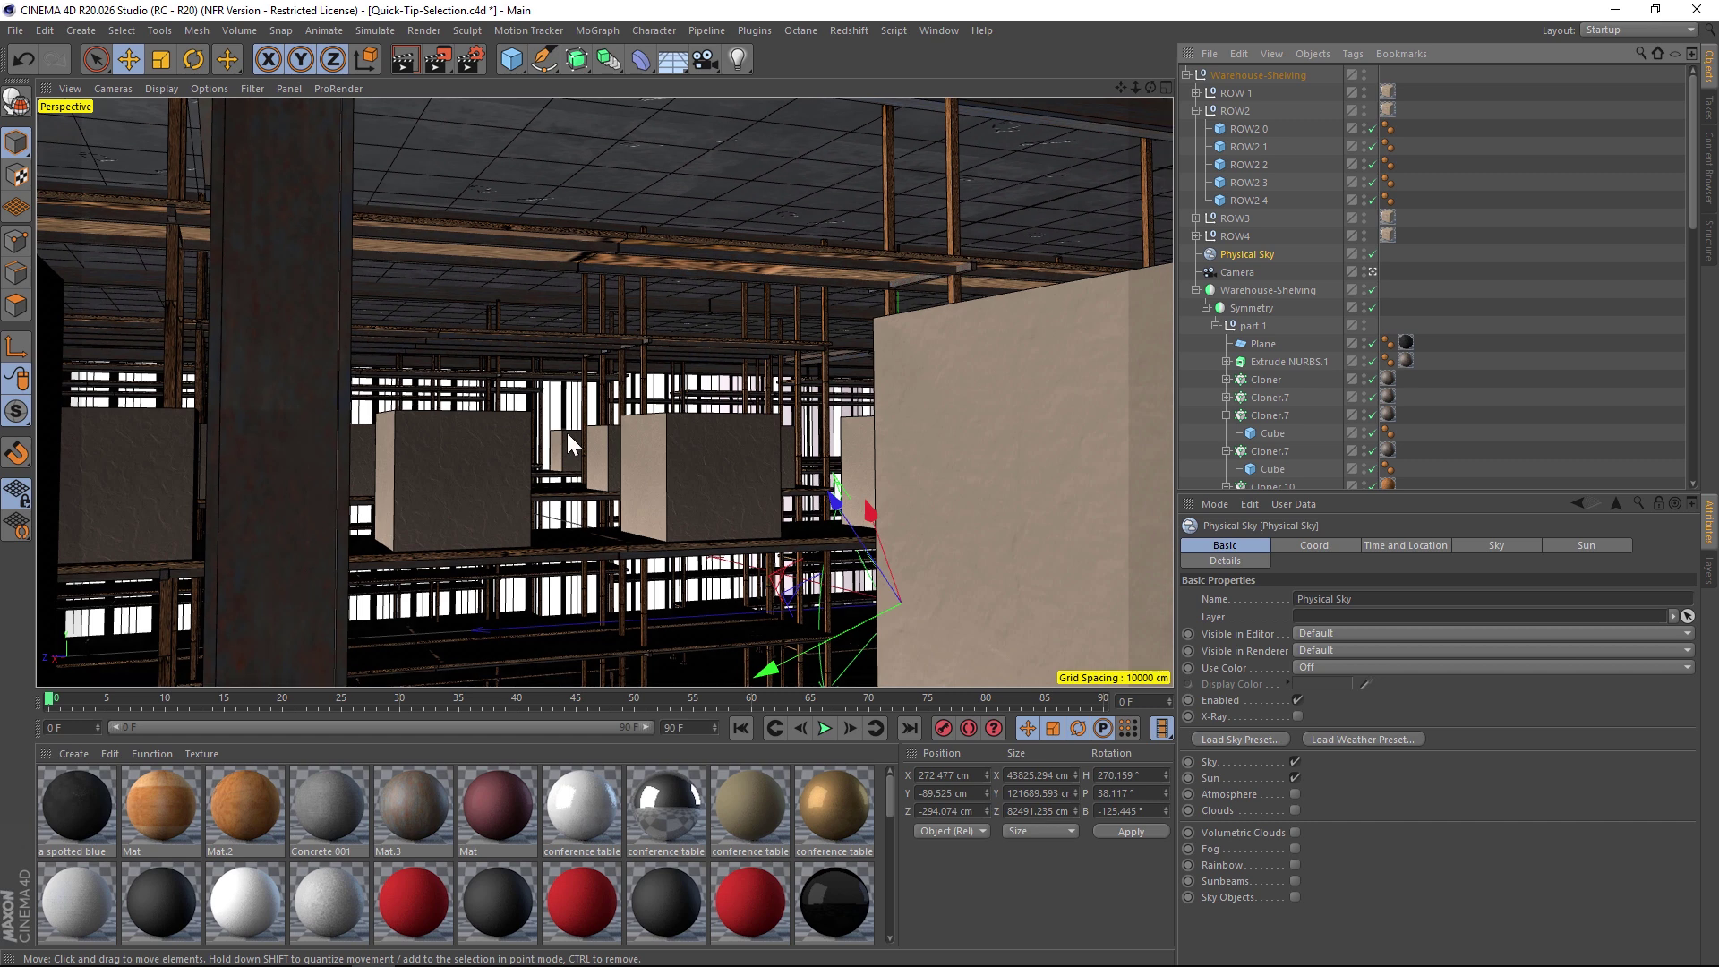
{"action": "left_click", "coordinate": [488, 449]}
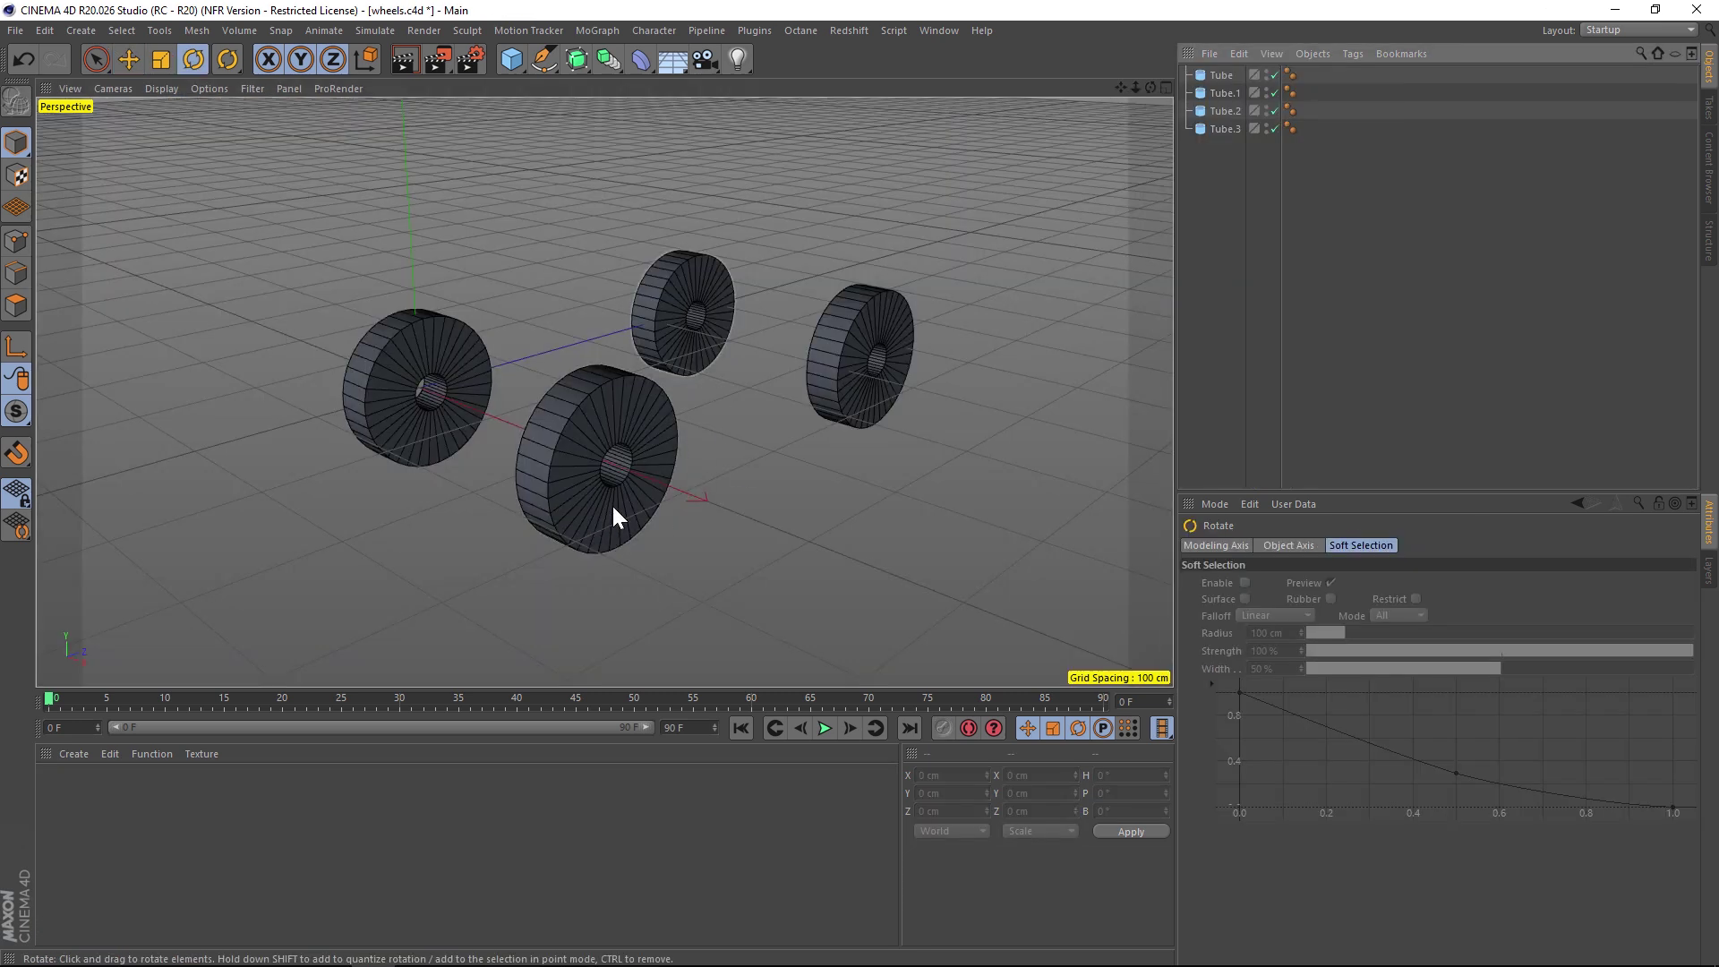
Select the front wheel, Tube.2, and rotate it on its own about its axle
{"action": "left_click", "coordinate": [592, 410]}
{"action": "mouse_move", "coordinate": [530, 413]}
{"action": "left_mouse_down"}
{"action": "mouse_move", "coordinate": [547, 419]}
{"action": "mouse_move", "coordinate": [550, 503]}
{"action": "mouse_move", "coordinate": [561, 399]}
{"action": "left_mouse_up"}
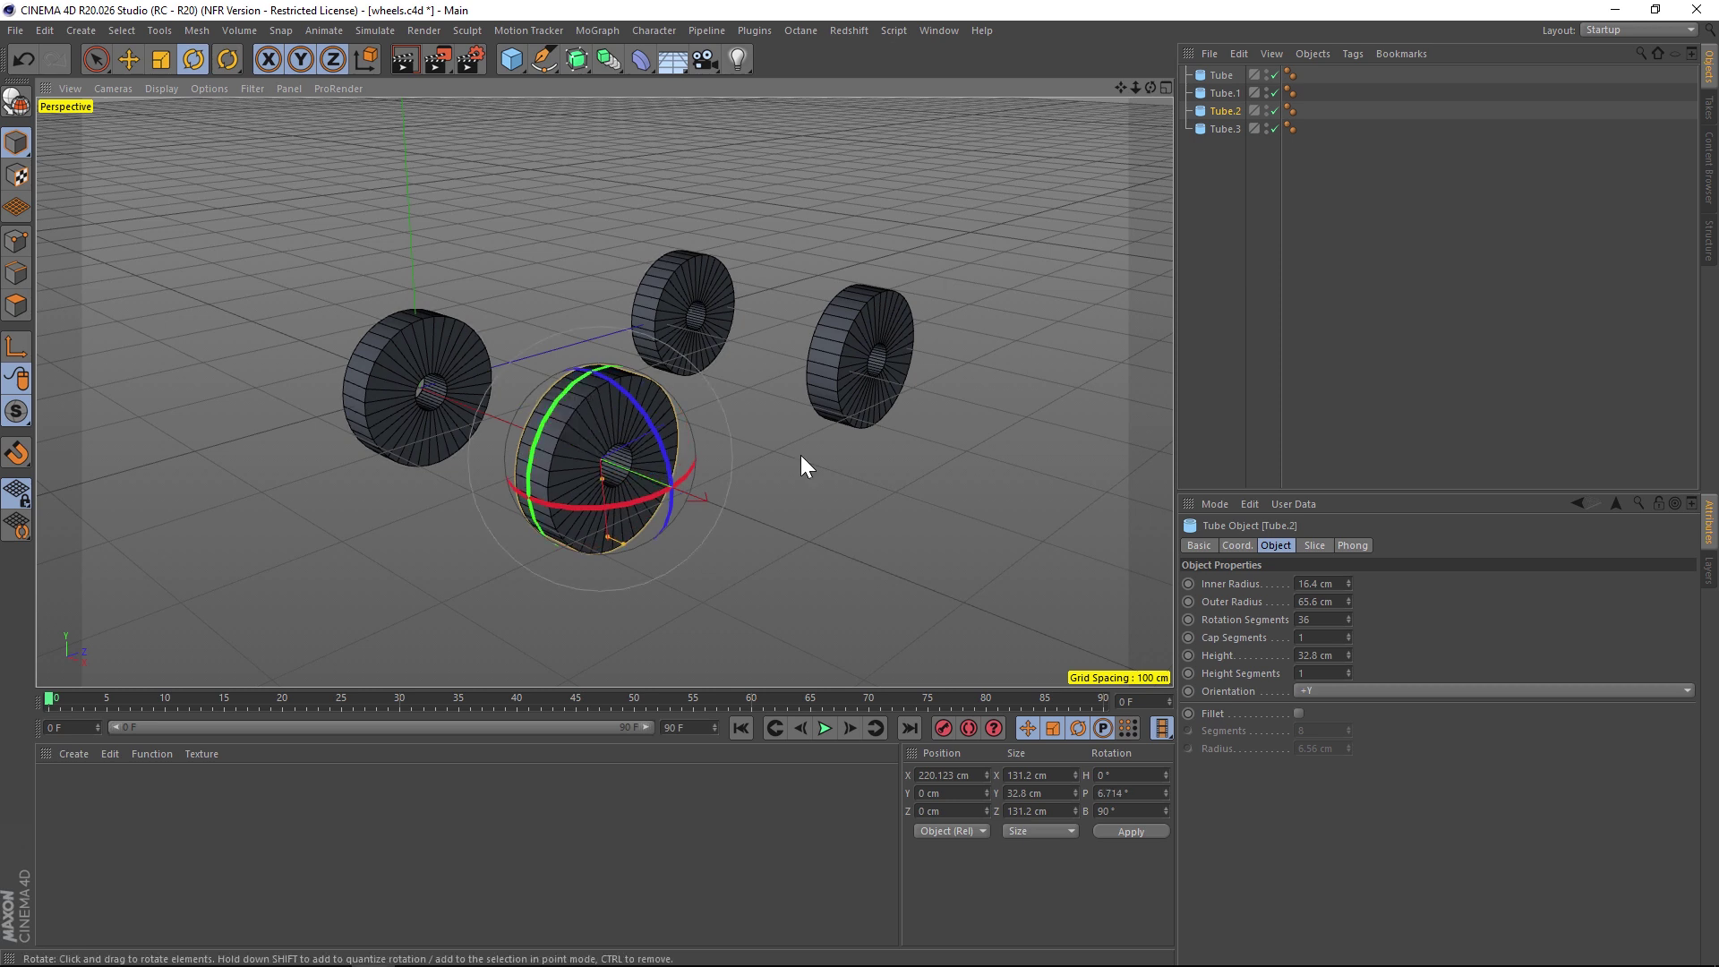
Select all four tubes and try rotating them together as one group
{"action": "key", "text": "ctrl+a"}
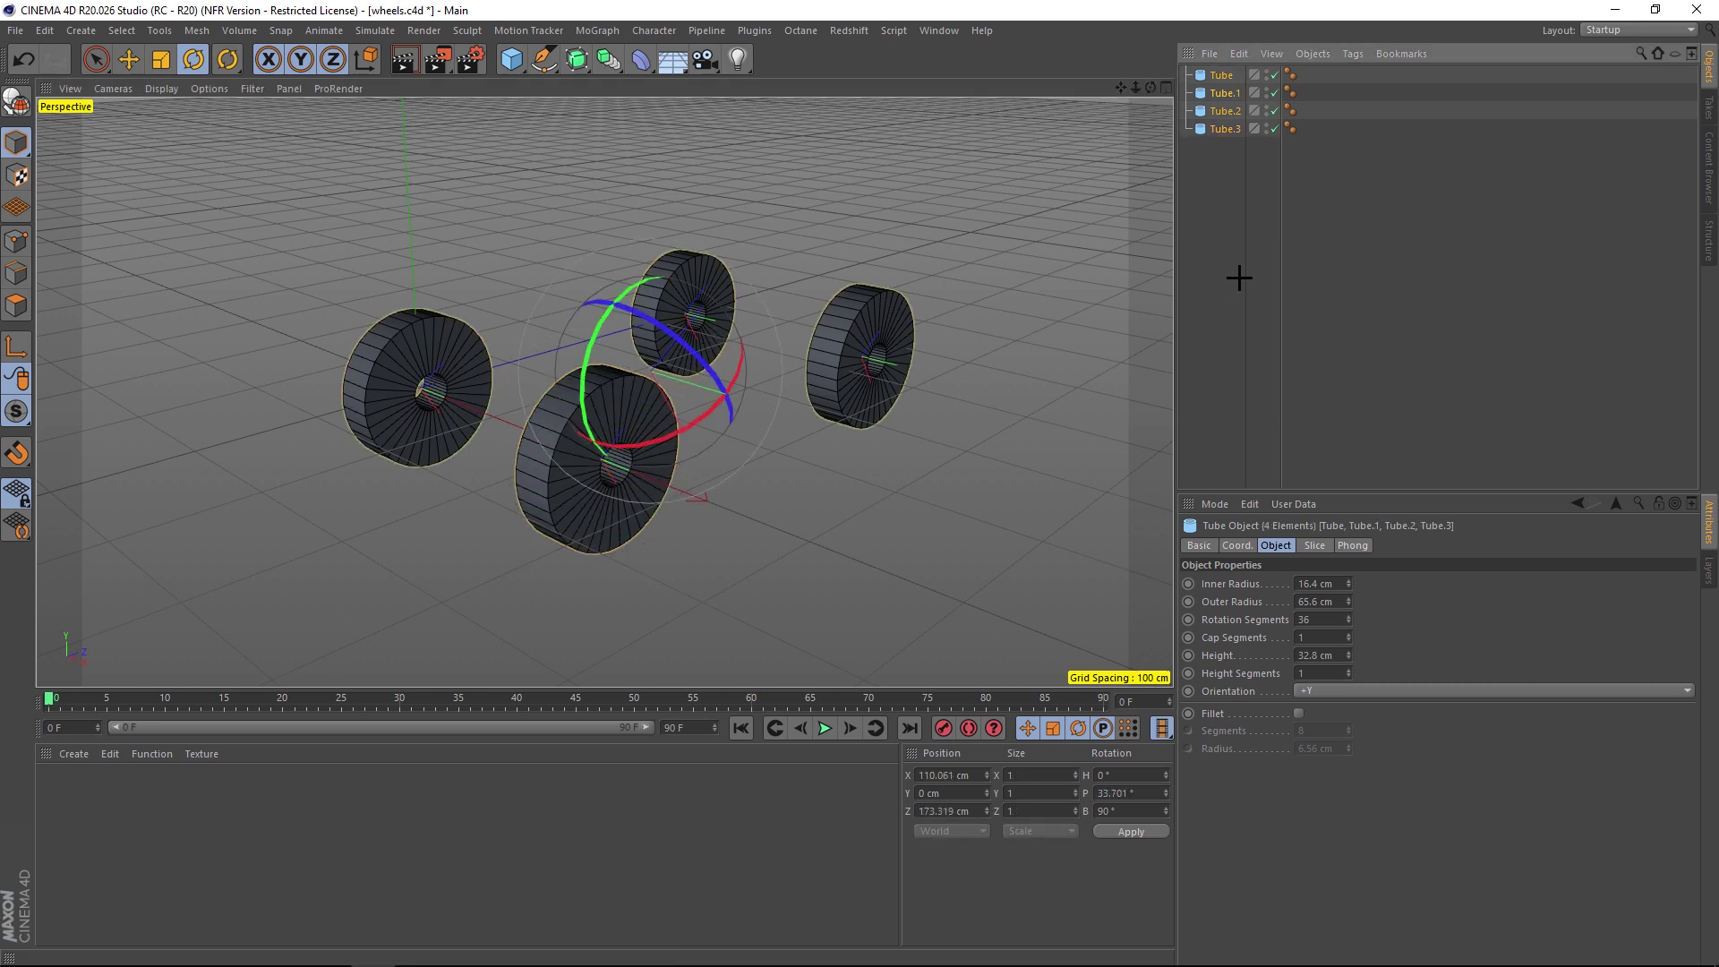
{"action": "left_click_drag", "start_coordinate": [1239, 278], "coordinate": [1205, 84]}
{"action": "mouse_move", "coordinate": [600, 324]}
{"action": "left_mouse_down"}
{"action": "mouse_move", "coordinate": [620, 302]}
{"action": "mouse_move", "coordinate": [612, 351]}
{"action": "left_mouse_up"}
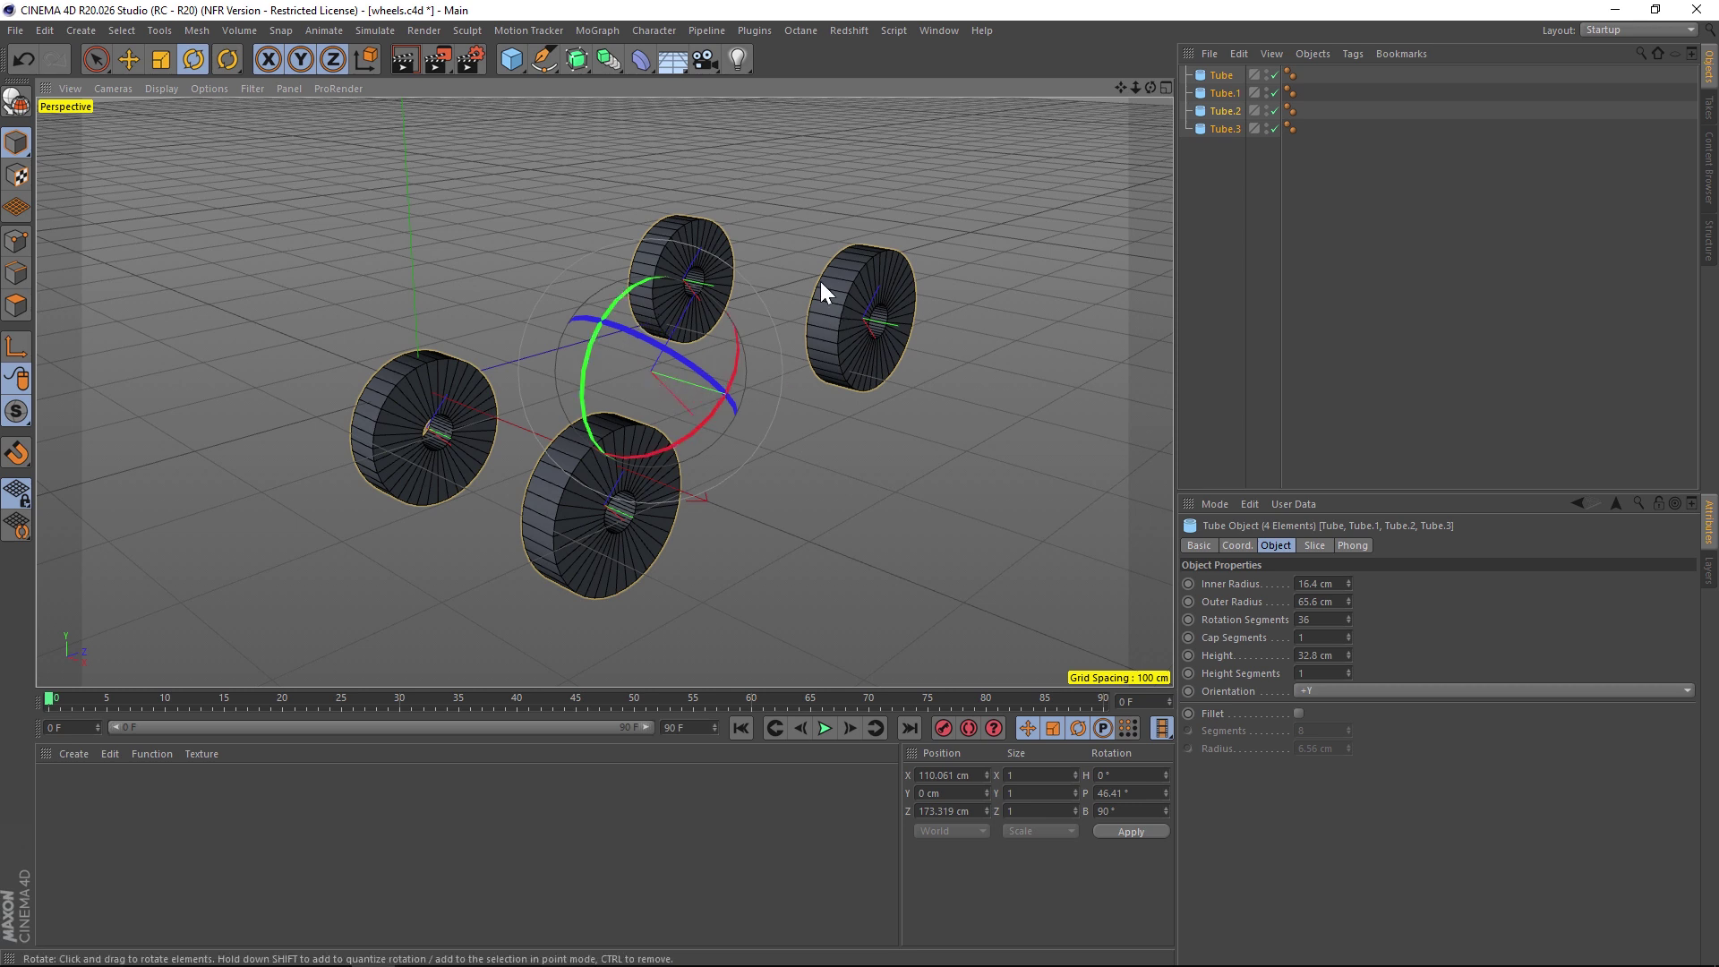
{"action": "mouse_move", "coordinate": [589, 347]}
{"action": "left_mouse_down"}
{"action": "mouse_move", "coordinate": [608, 350]}
{"action": "mouse_move", "coordinate": [610, 325]}
{"action": "left_mouse_up"}
{"action": "left_click_drag", "start_coordinate": [729, 425], "coordinate": [637, 379]}
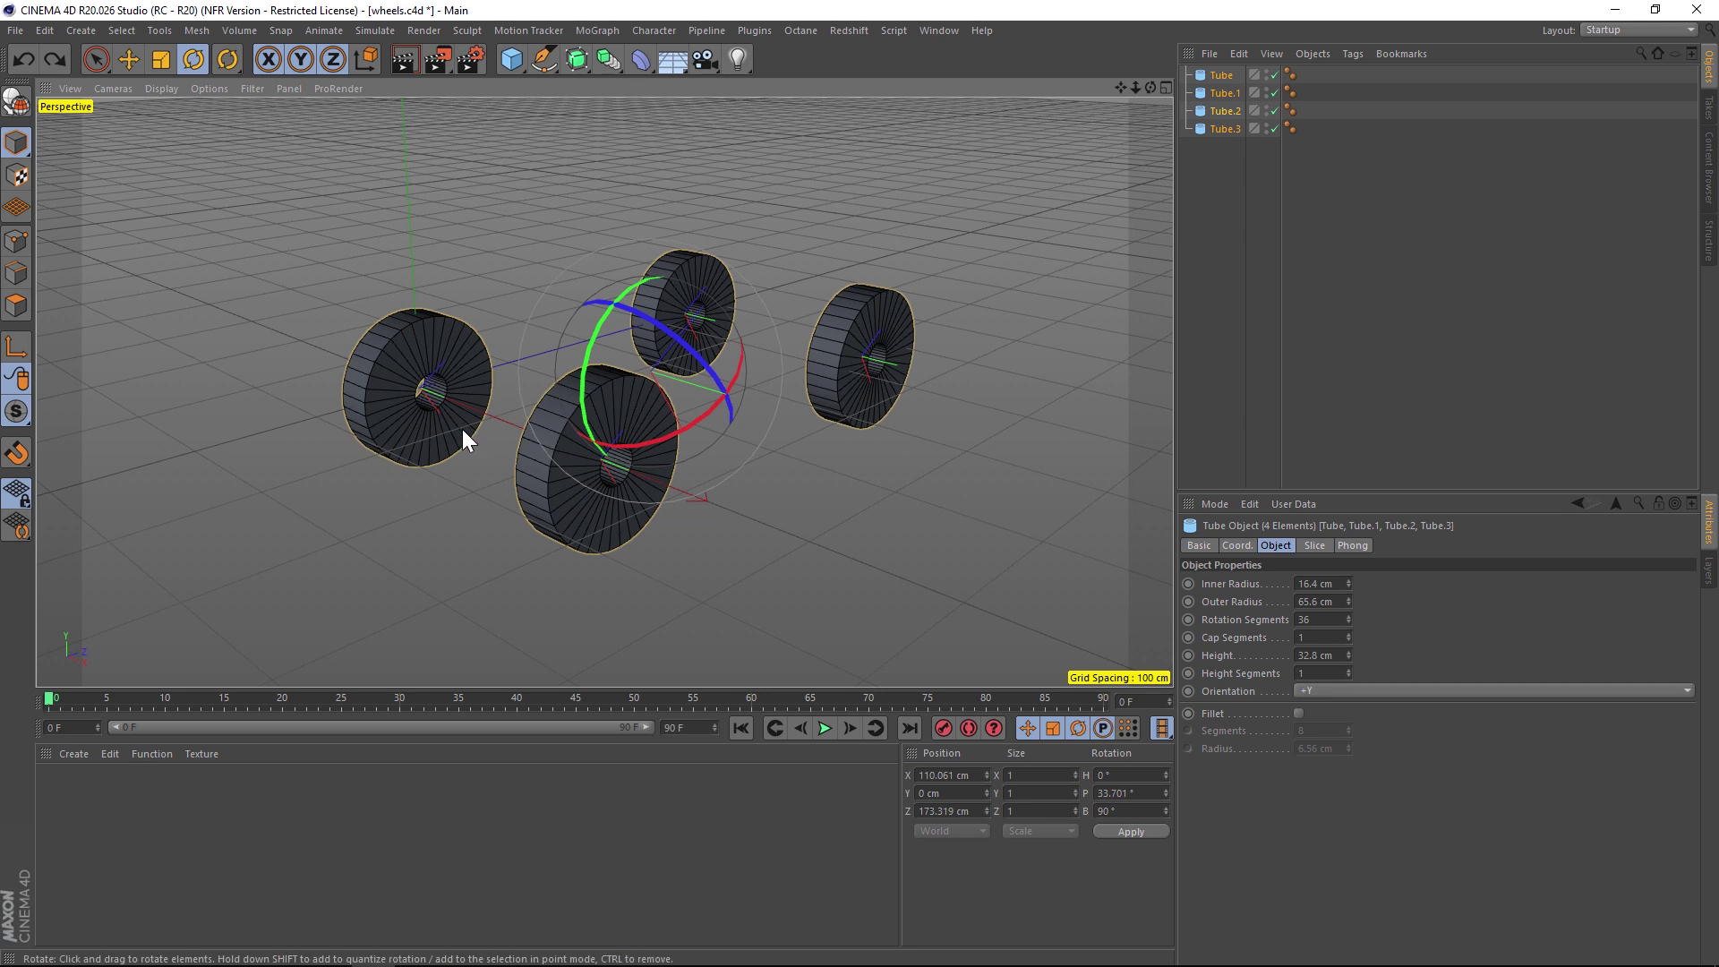
Enable Per-Object Manipulation for the Rotate tool and spin all four tubes about their own axes to a pitch of about 42°
{"action": "left_click", "coordinate": [193, 55]}
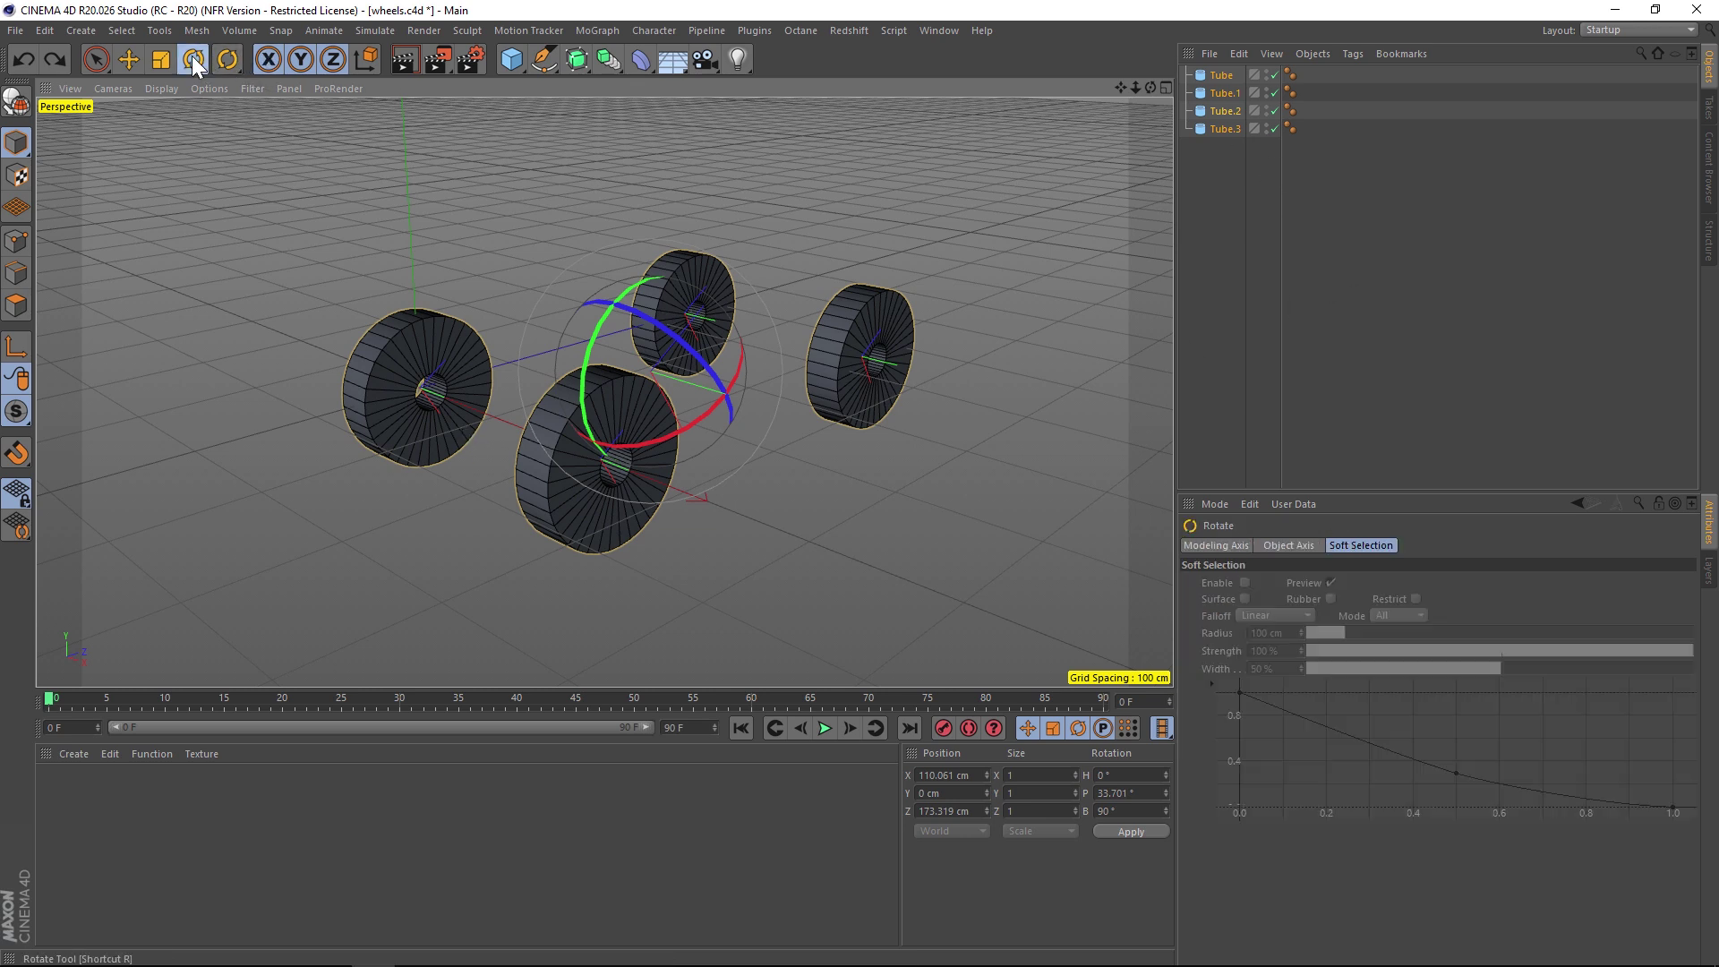
{"action": "left_click", "coordinate": [1287, 544]}
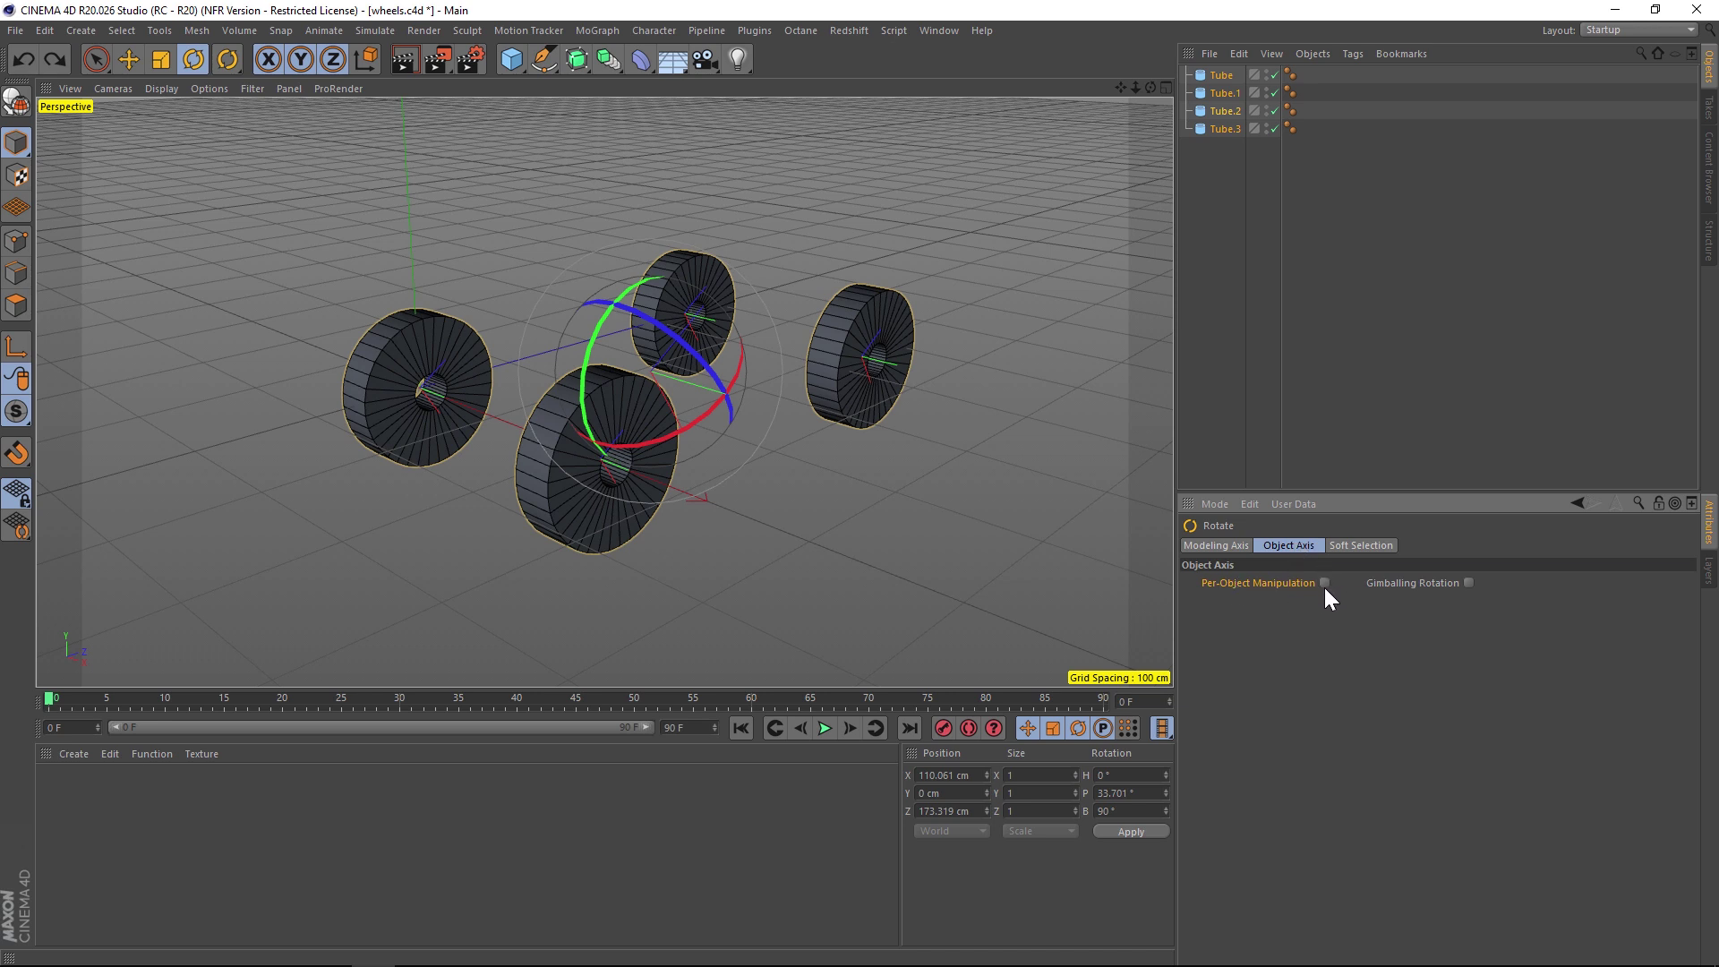
{"action": "left_click_drag", "start_coordinate": [597, 338], "coordinate": [649, 300]}
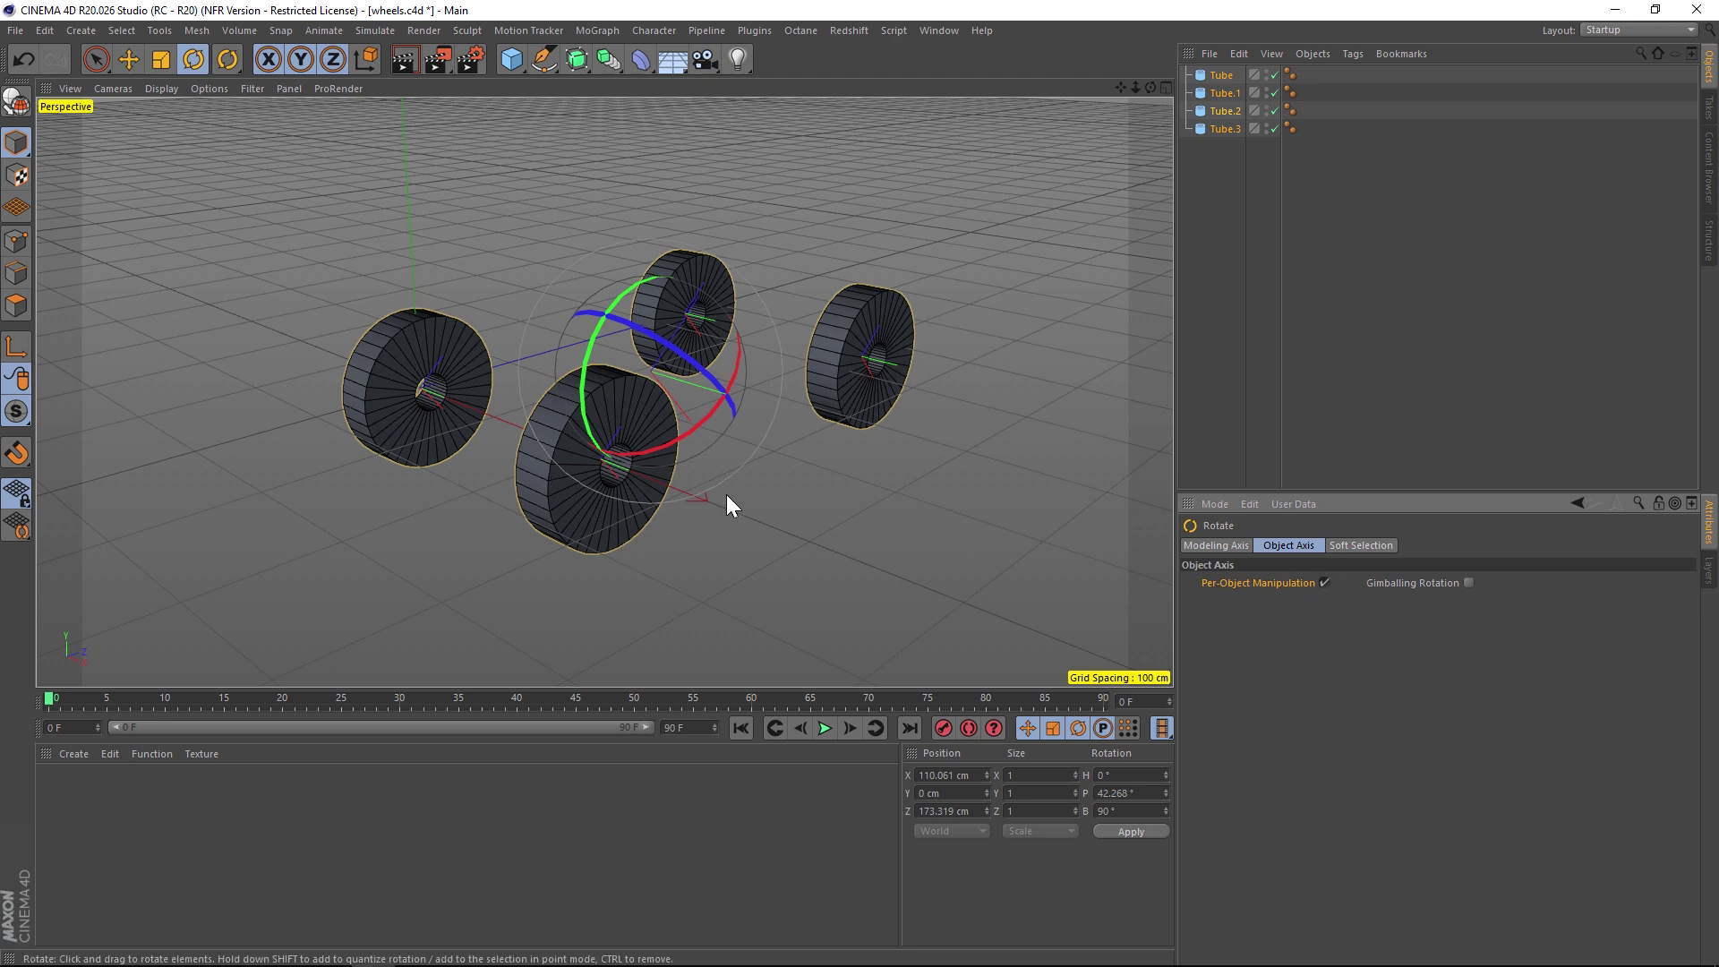
Switch to the Untitled 2 project and open the Mat material for editing, with its editor placed clear of the sphere
{"action": "left_click", "coordinate": [939, 32]}
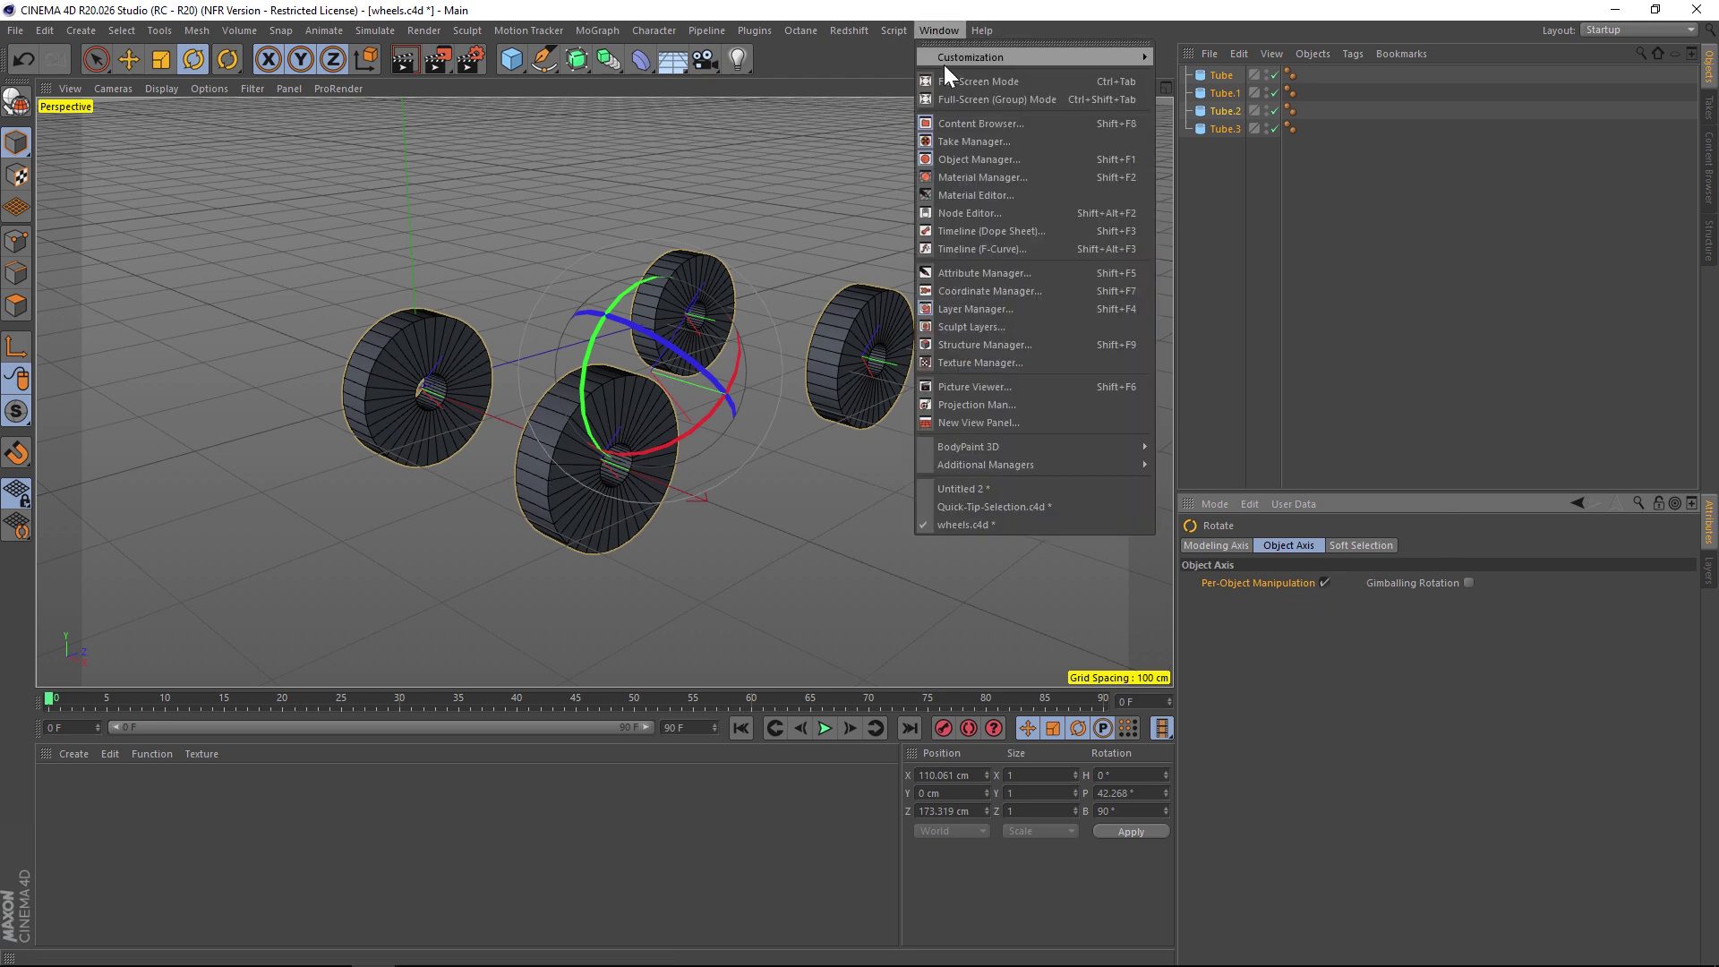
{"action": "left_click", "coordinate": [980, 487]}
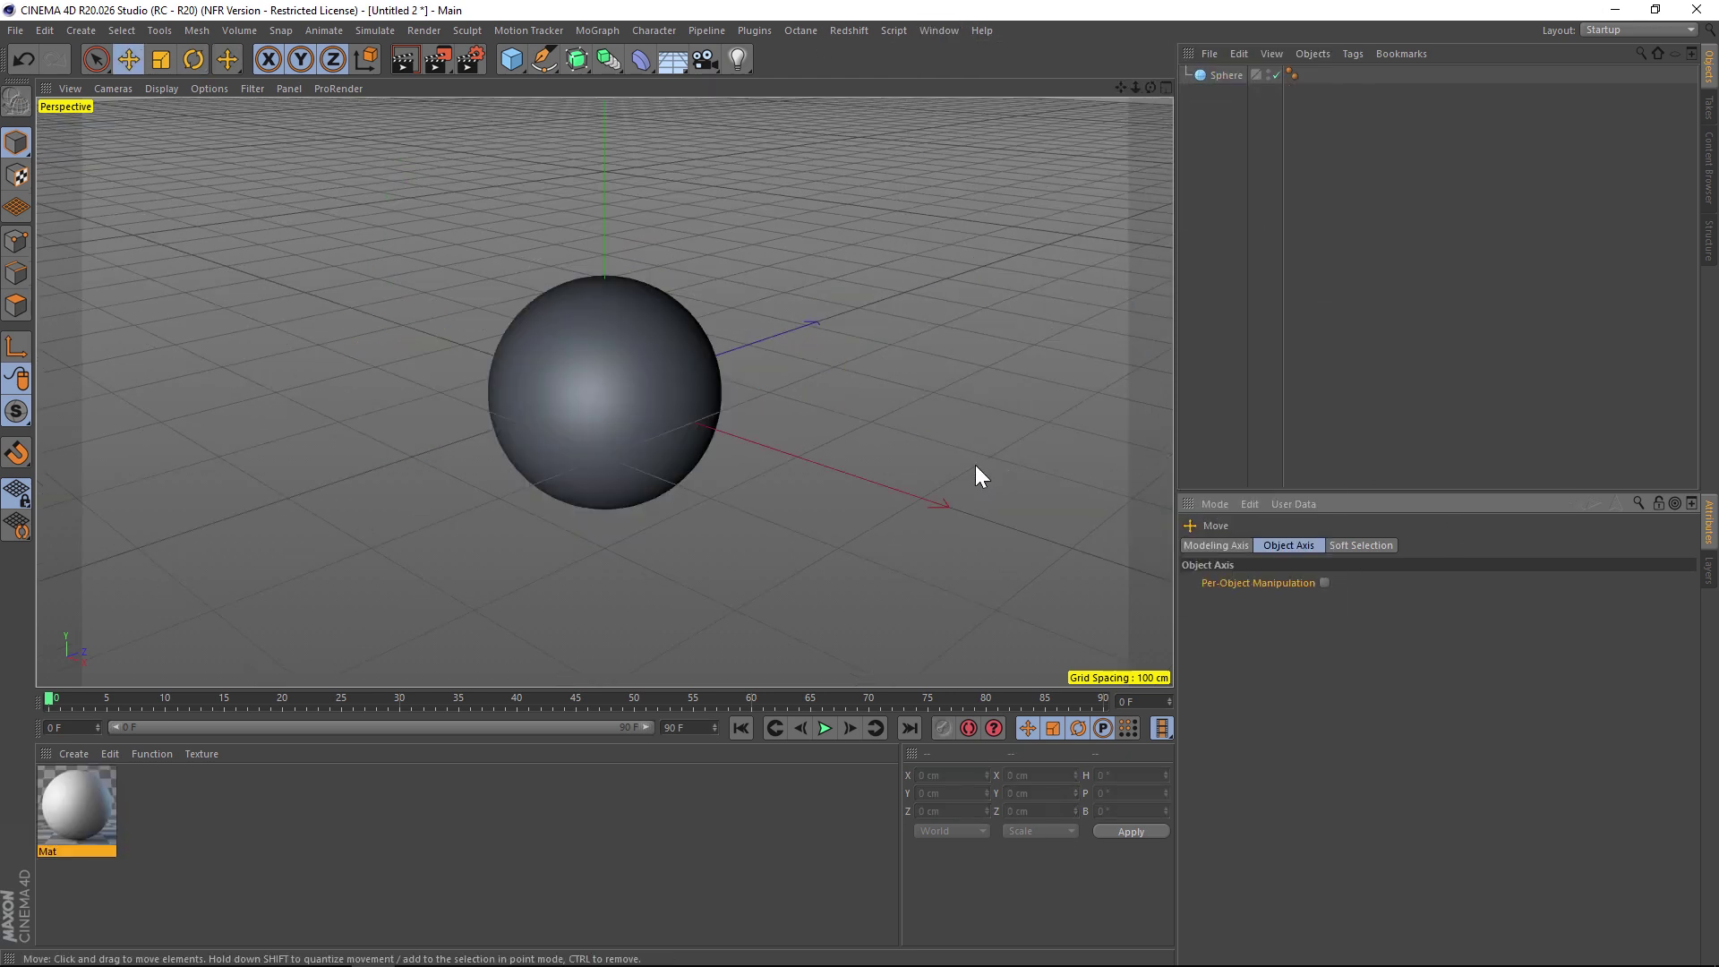
{"action": "double_click", "coordinate": [77, 819]}
{"action": "left_click_drag", "start_coordinate": [503, 125], "coordinate": [1020, 104]}
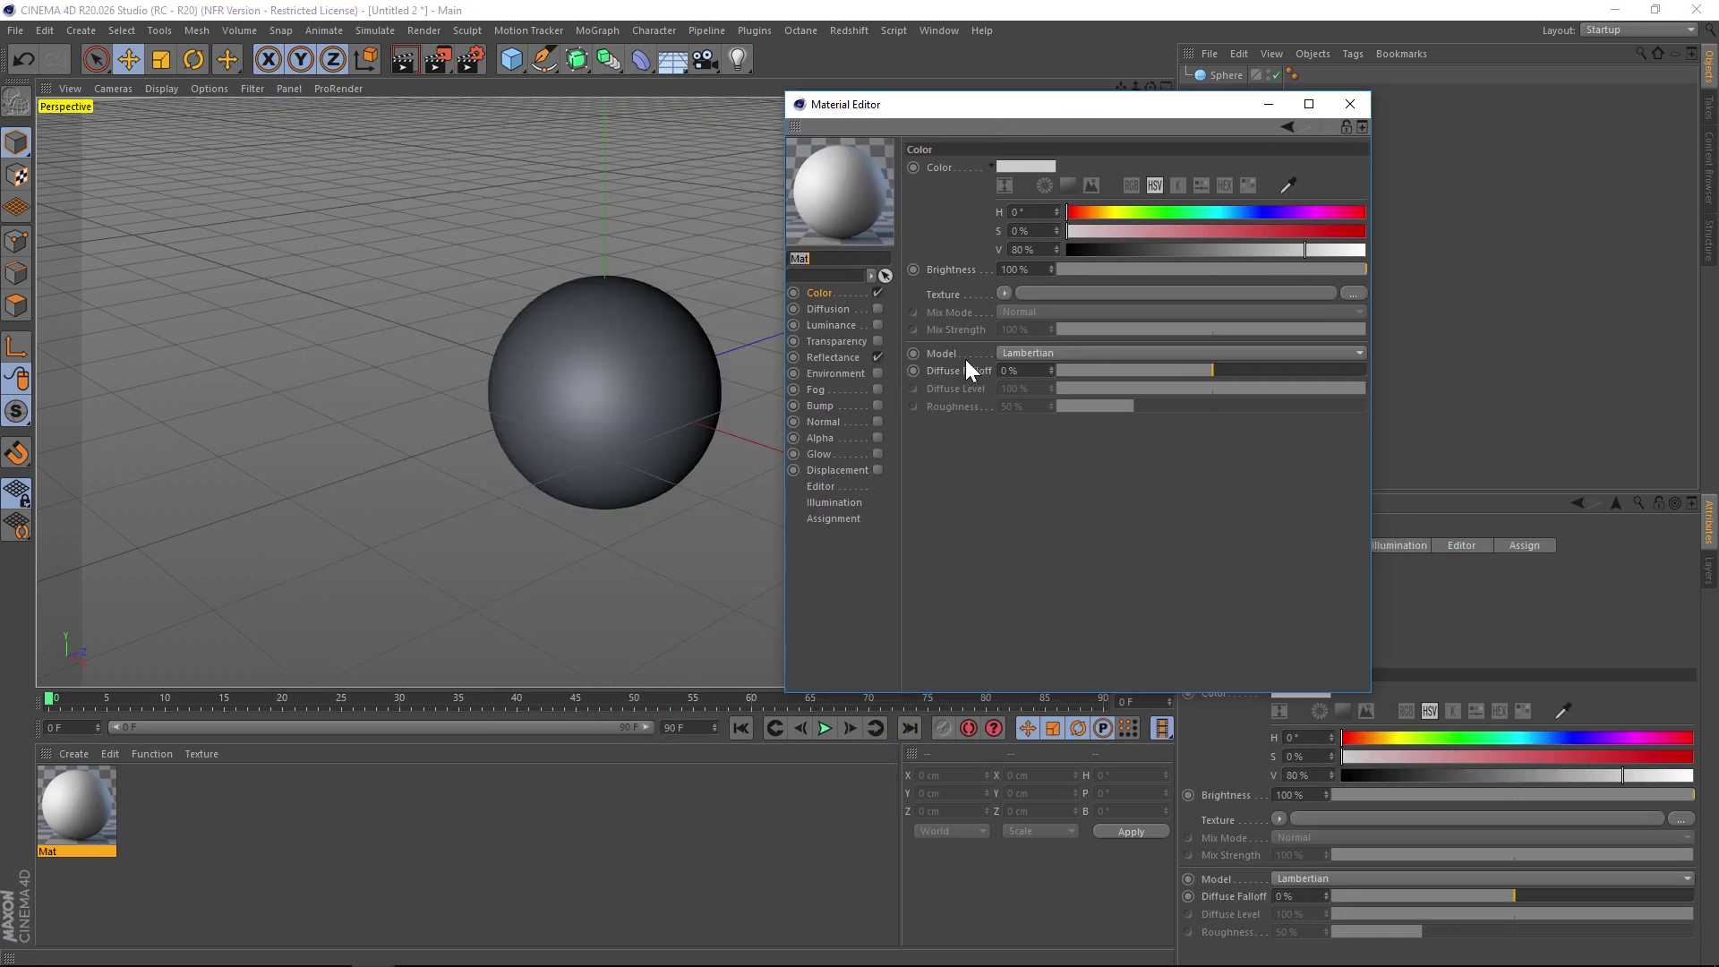
Load a Noise shader into the material's color texture and apply the Mat material to the sphere
{"action": "left_click", "coordinate": [1003, 292]}
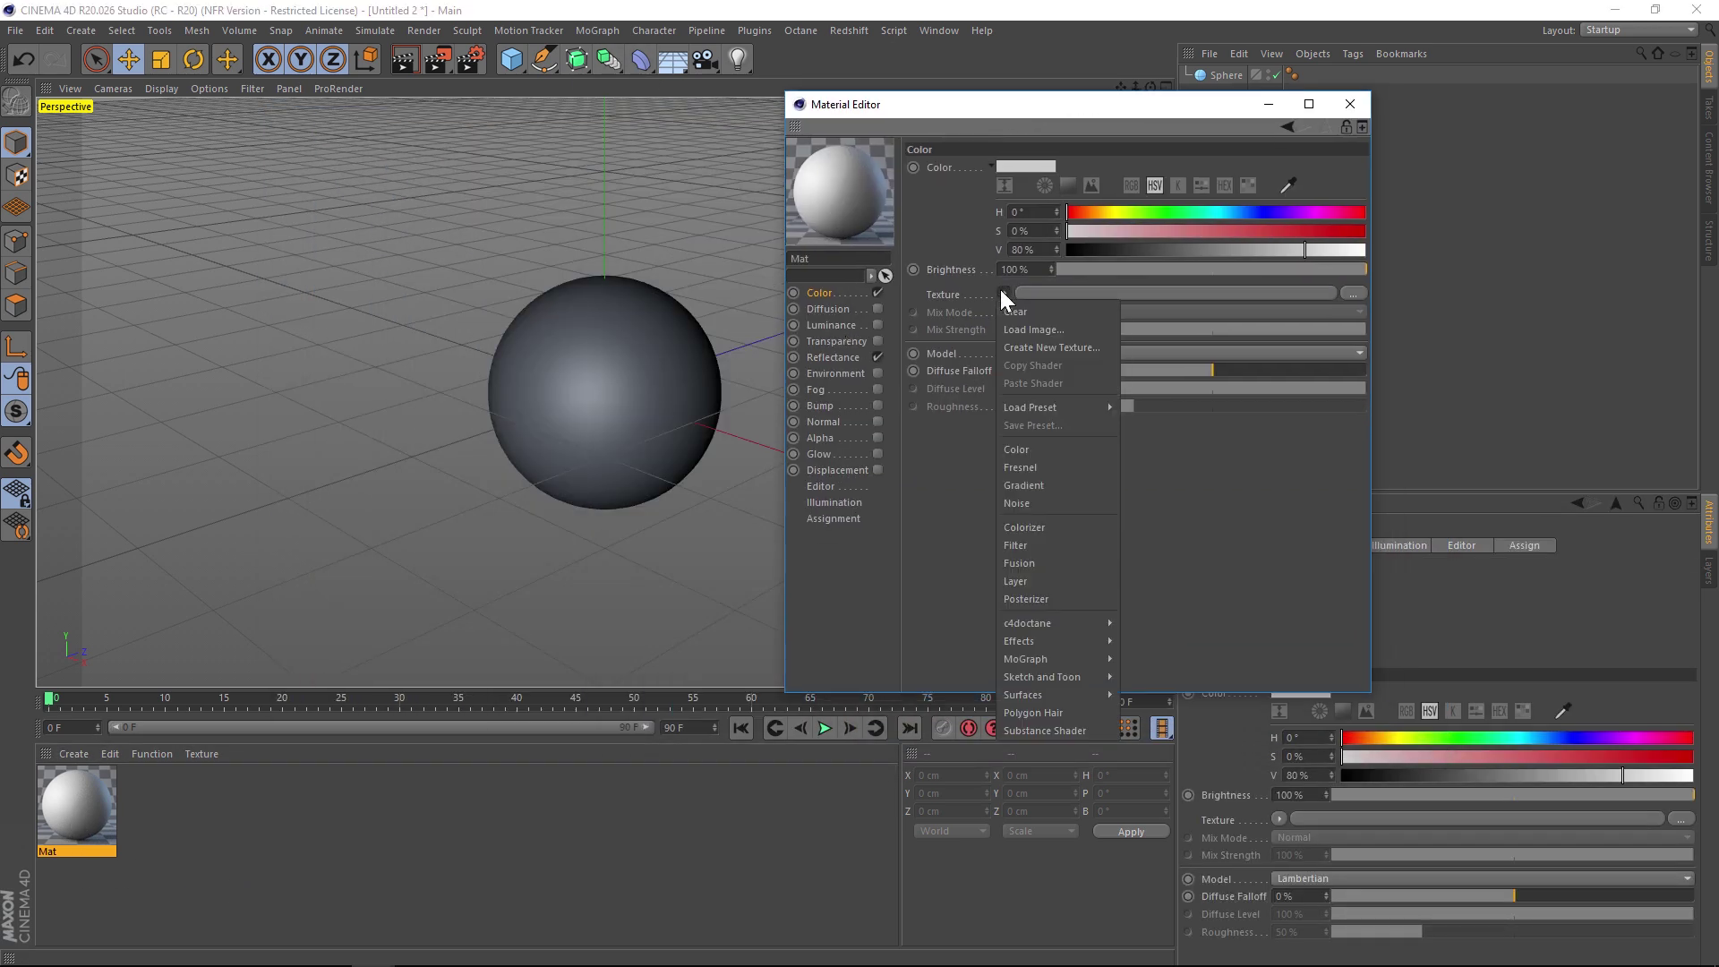
{"action": "left_click", "coordinate": [1035, 503]}
{"action": "left_click_drag", "start_coordinate": [60, 823], "coordinate": [575, 367]}
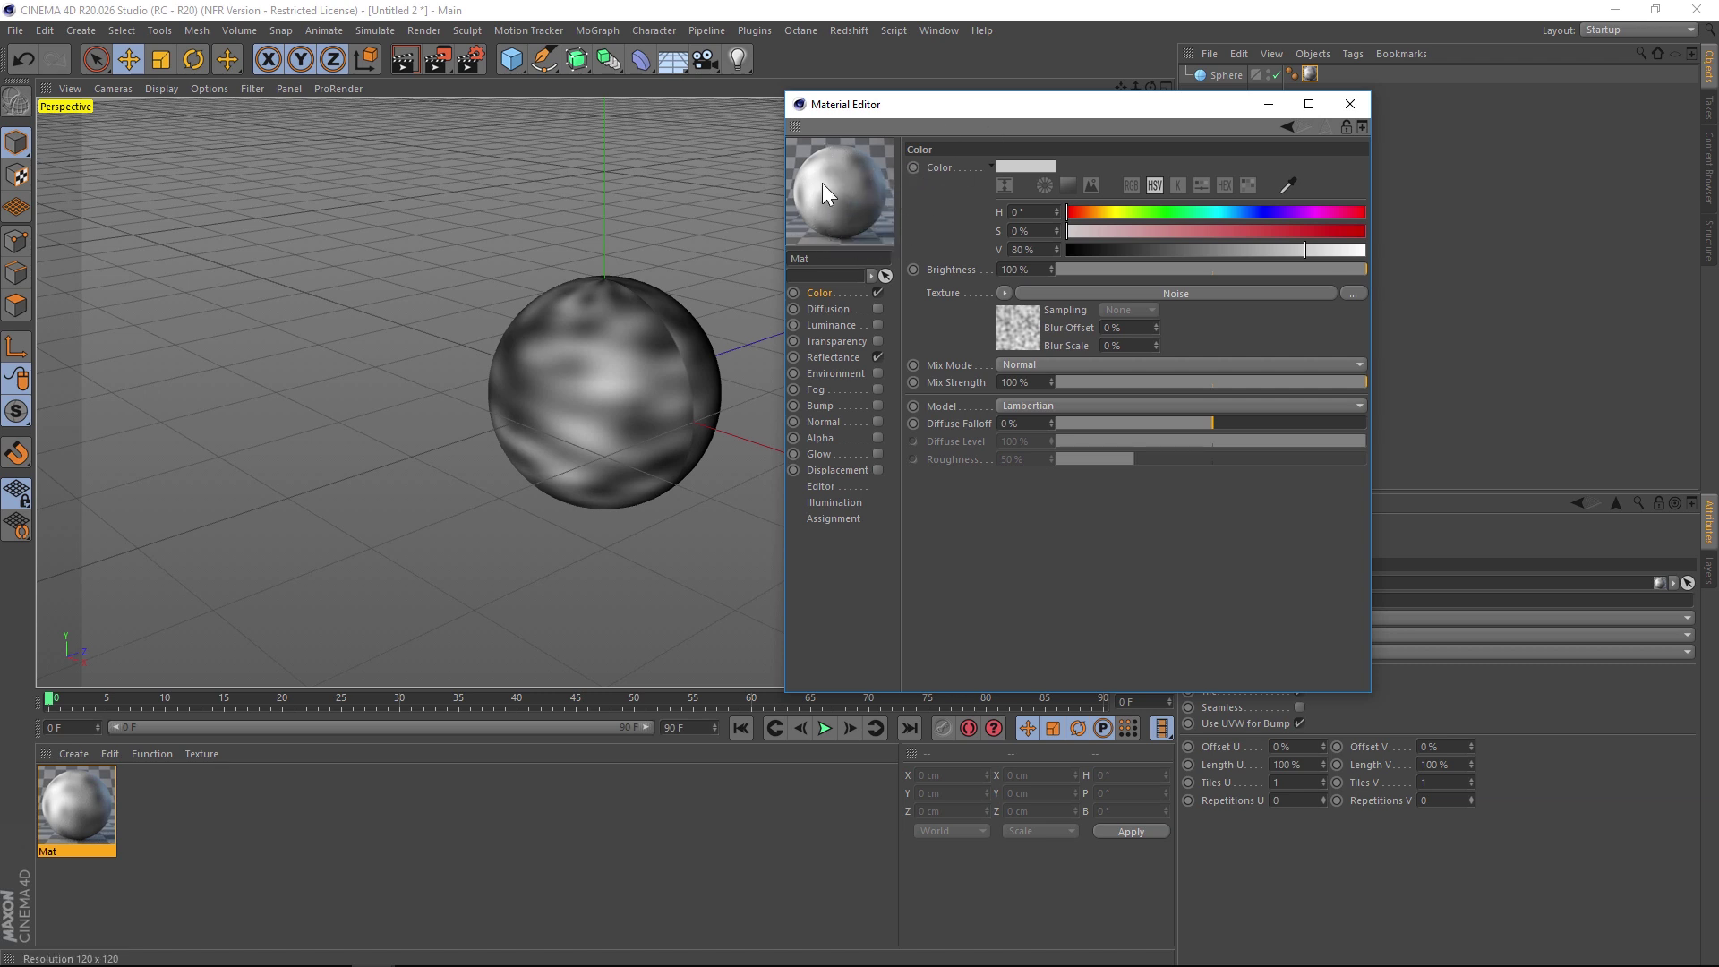
Open the Noise shader's settings and change the material preview shape to Plane
{"action": "left_click", "coordinate": [999, 327]}
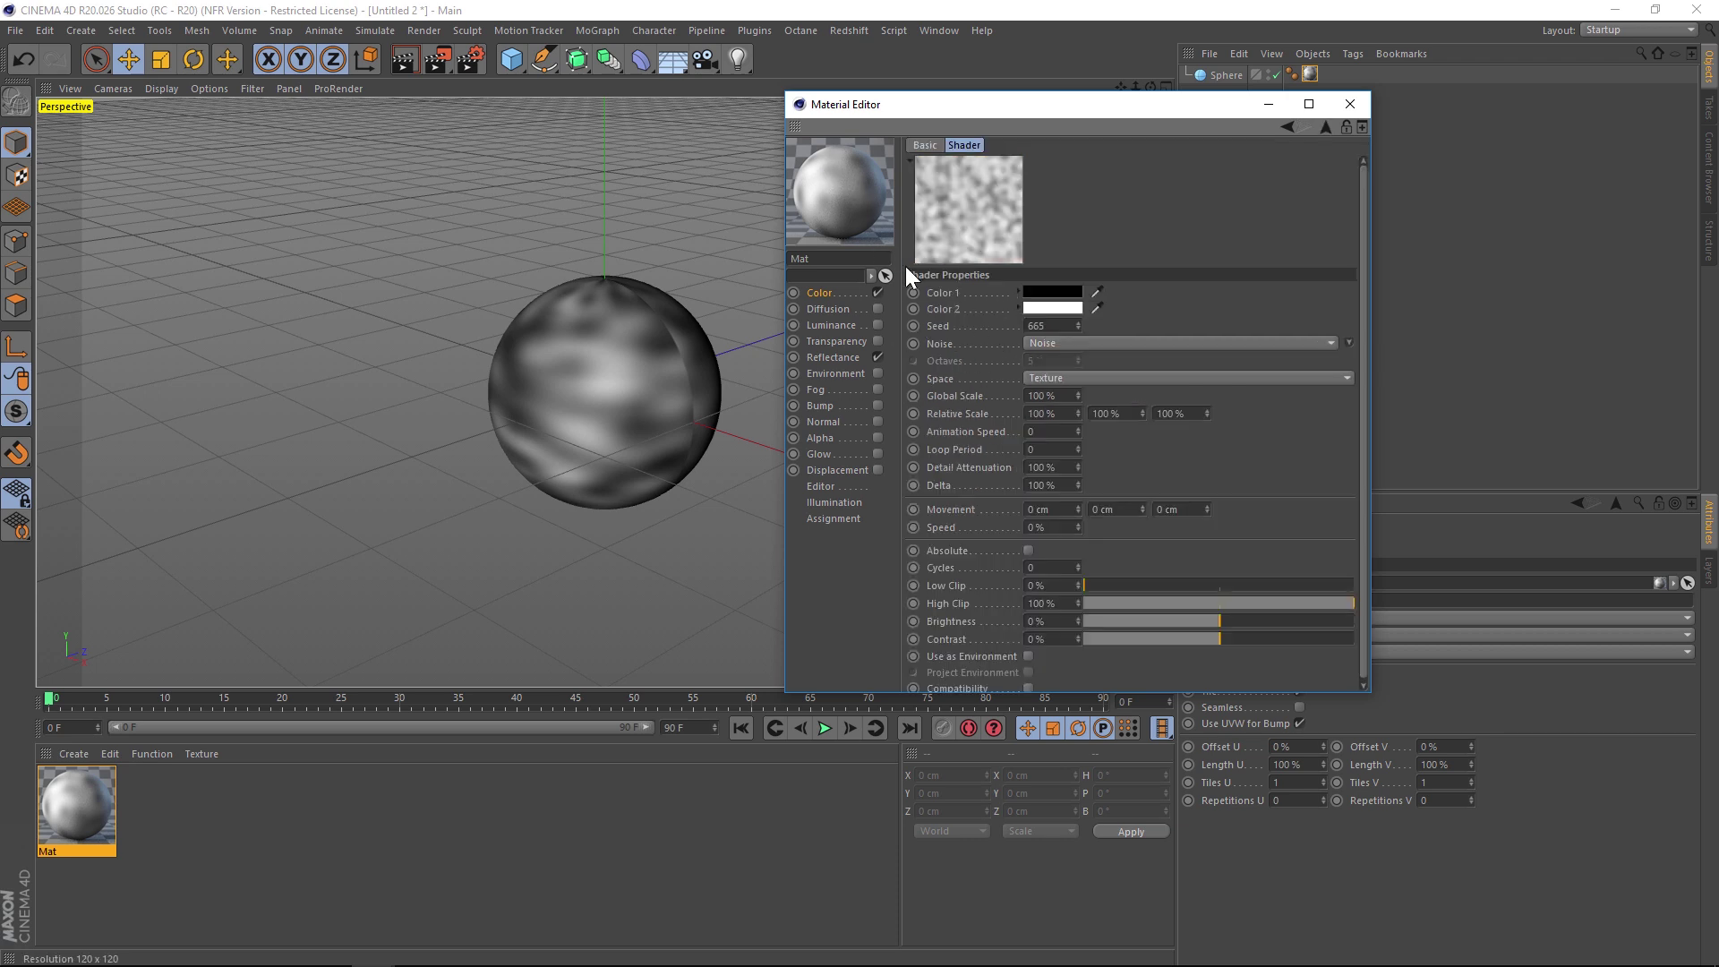
{"action": "right_click", "coordinate": [839, 180]}
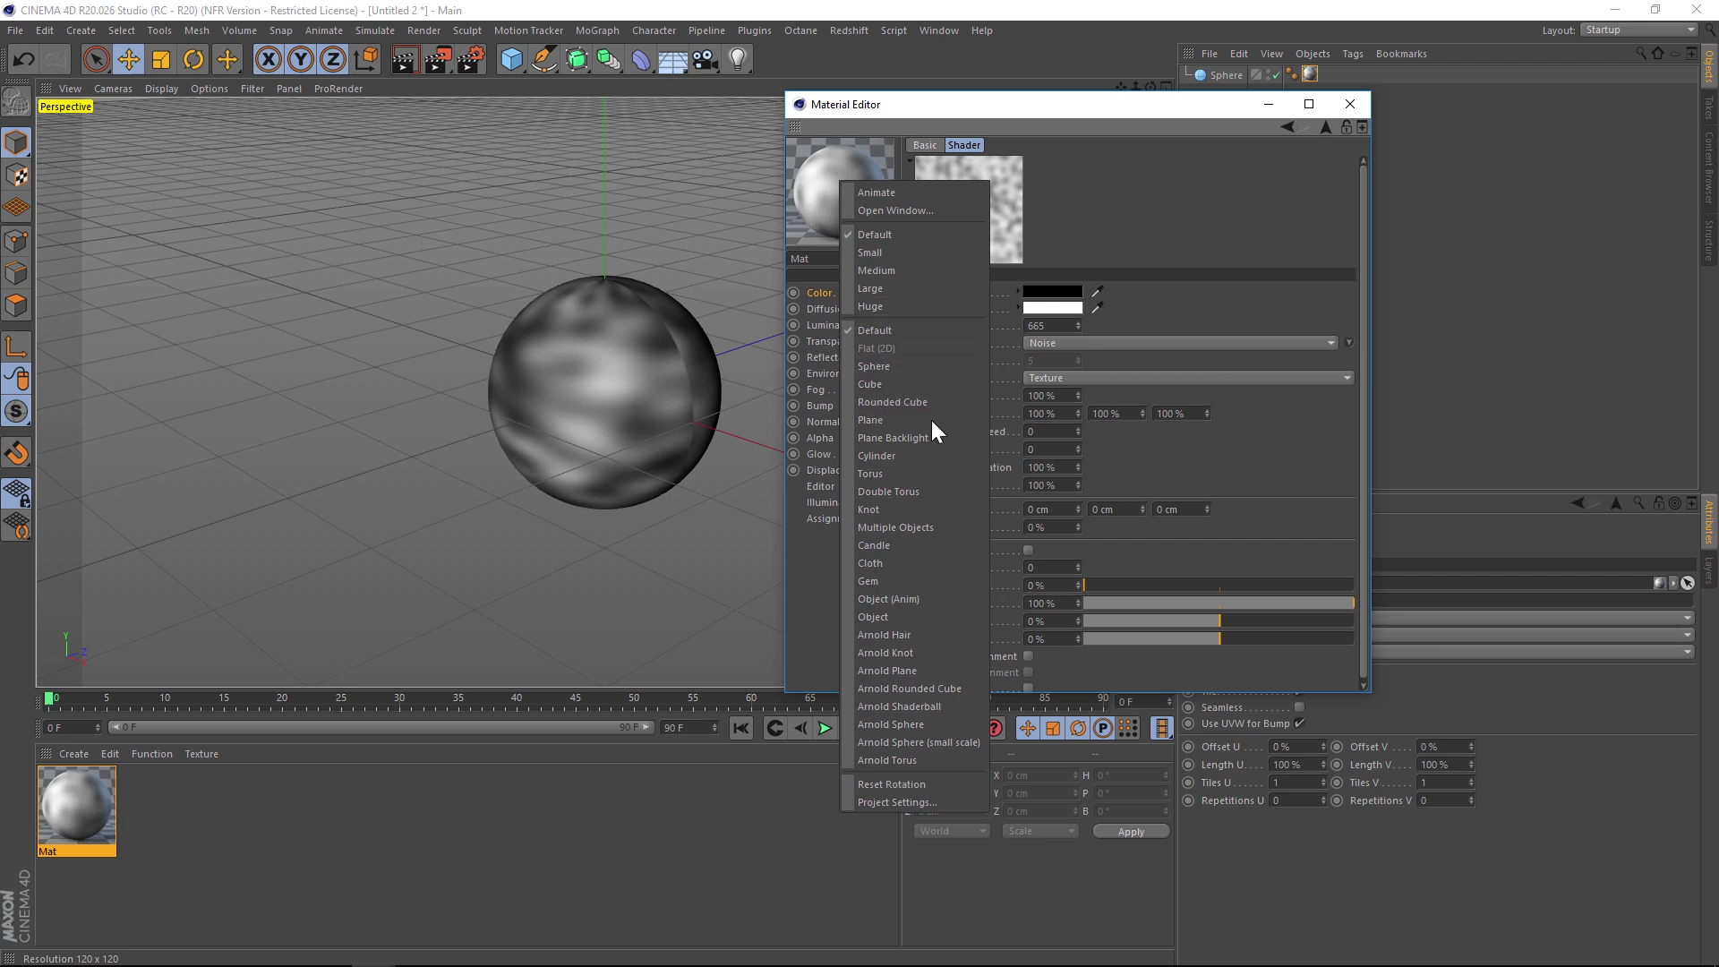
{"action": "left_click", "coordinate": [899, 421]}
Open the material preview in a separate window and enlarge it to about 864 x 732
{"action": "right_click", "coordinate": [850, 183]}
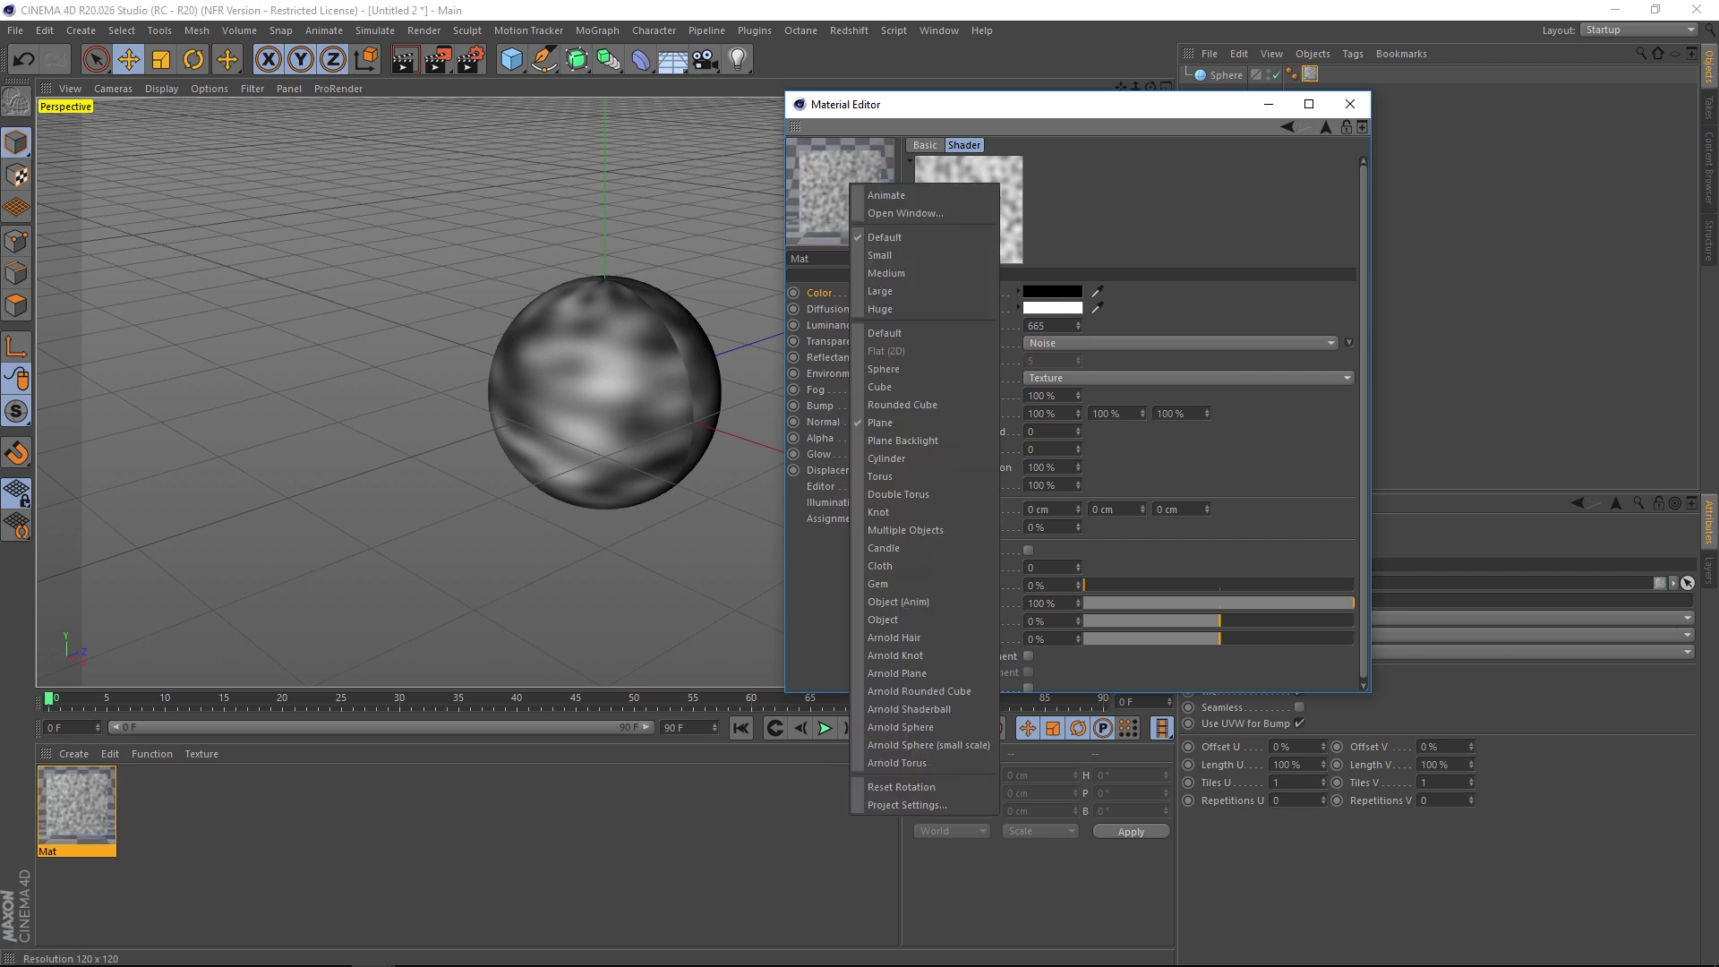
{"action": "left_click", "coordinate": [926, 214]}
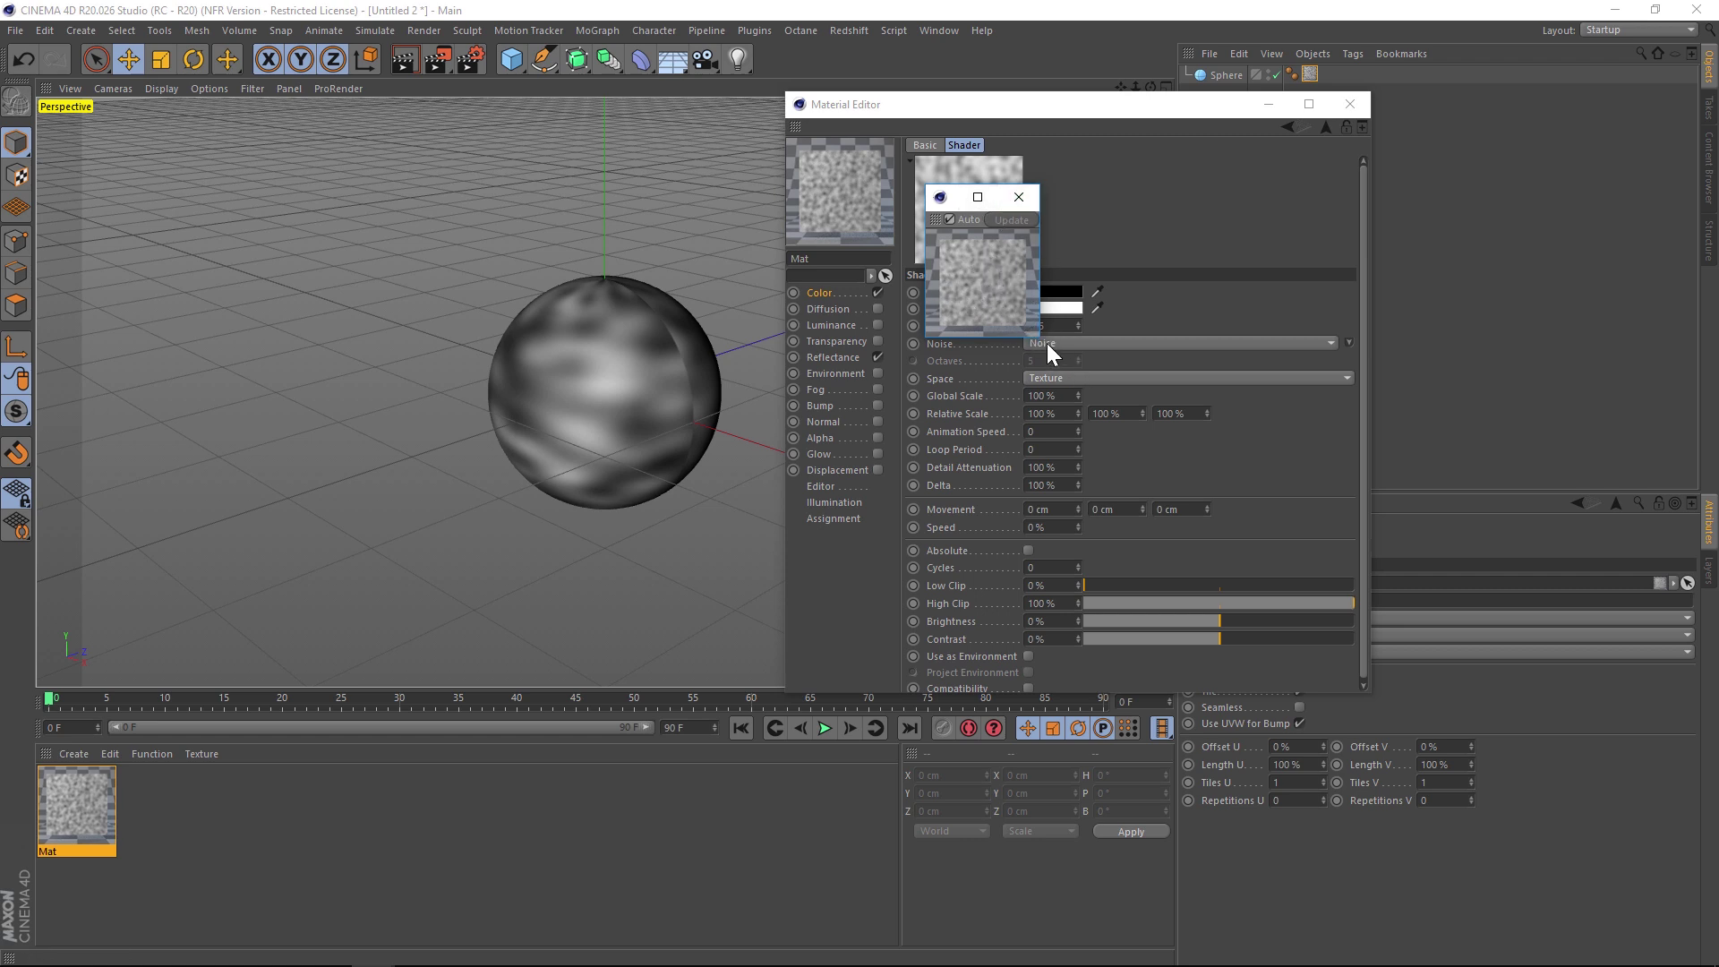
{"action": "left_click_drag", "start_coordinate": [1038, 340], "coordinate": [1692, 880]}
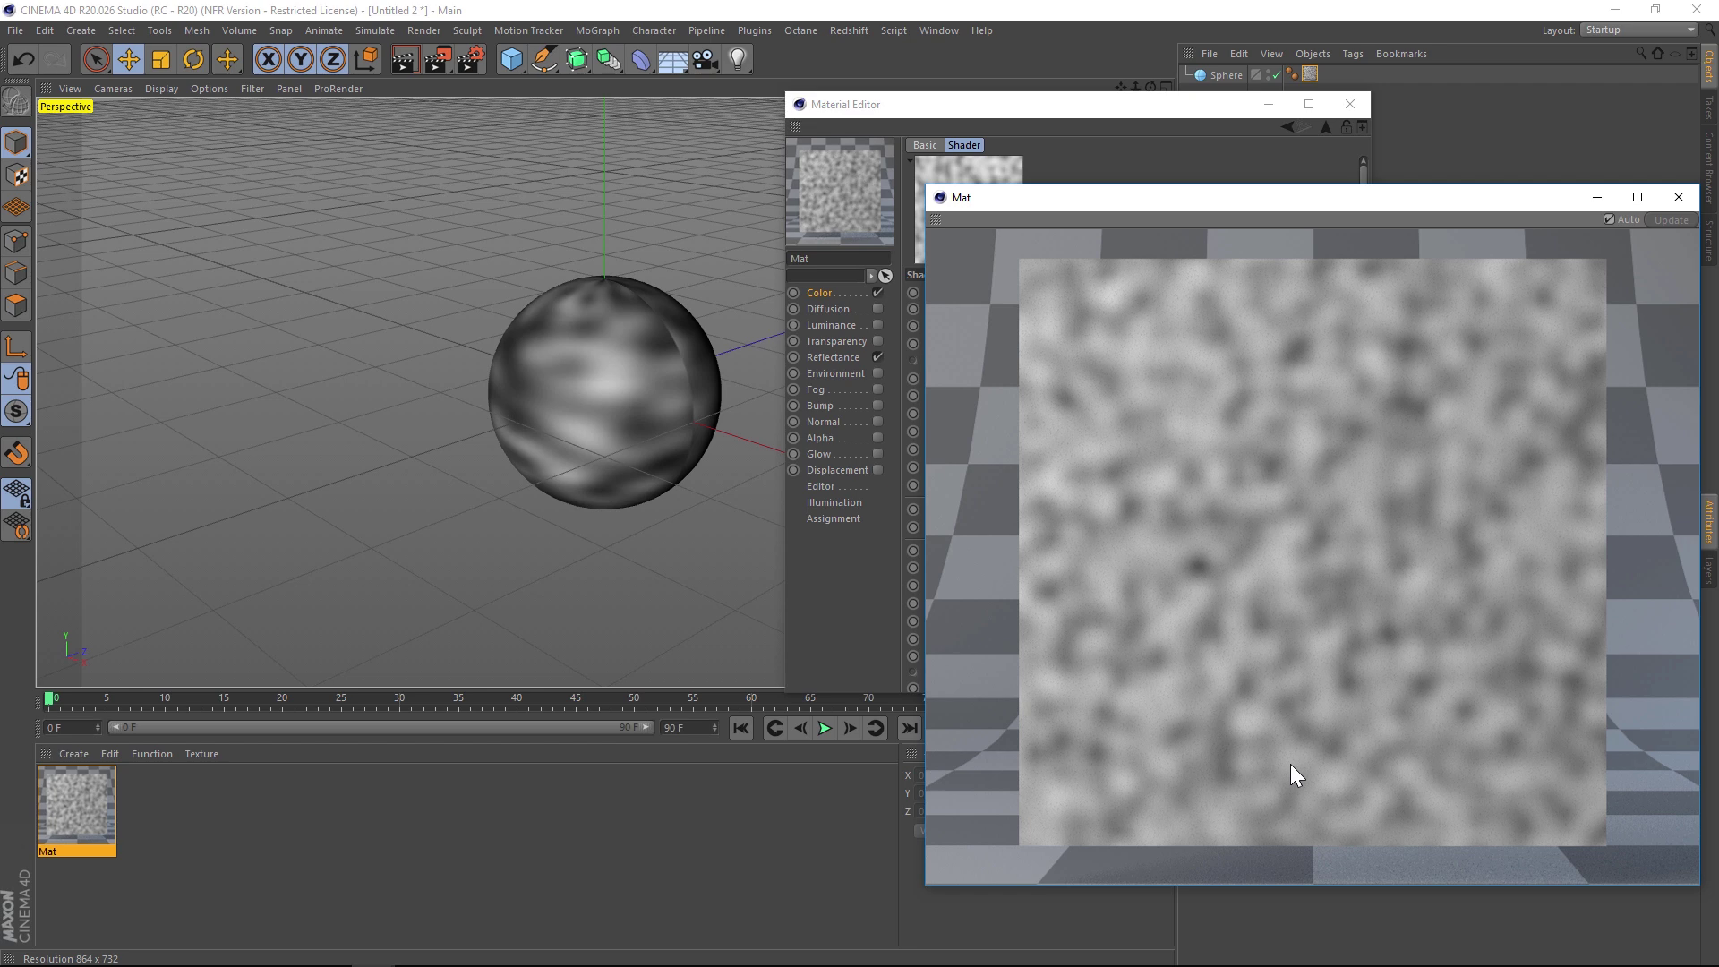
Set the noise type to Hama and enlarge the separate preview to about 1353 x 1028, keeping the material editor in front
{"action": "left_click_drag", "start_coordinate": [1342, 197], "coordinate": [524, 87]}
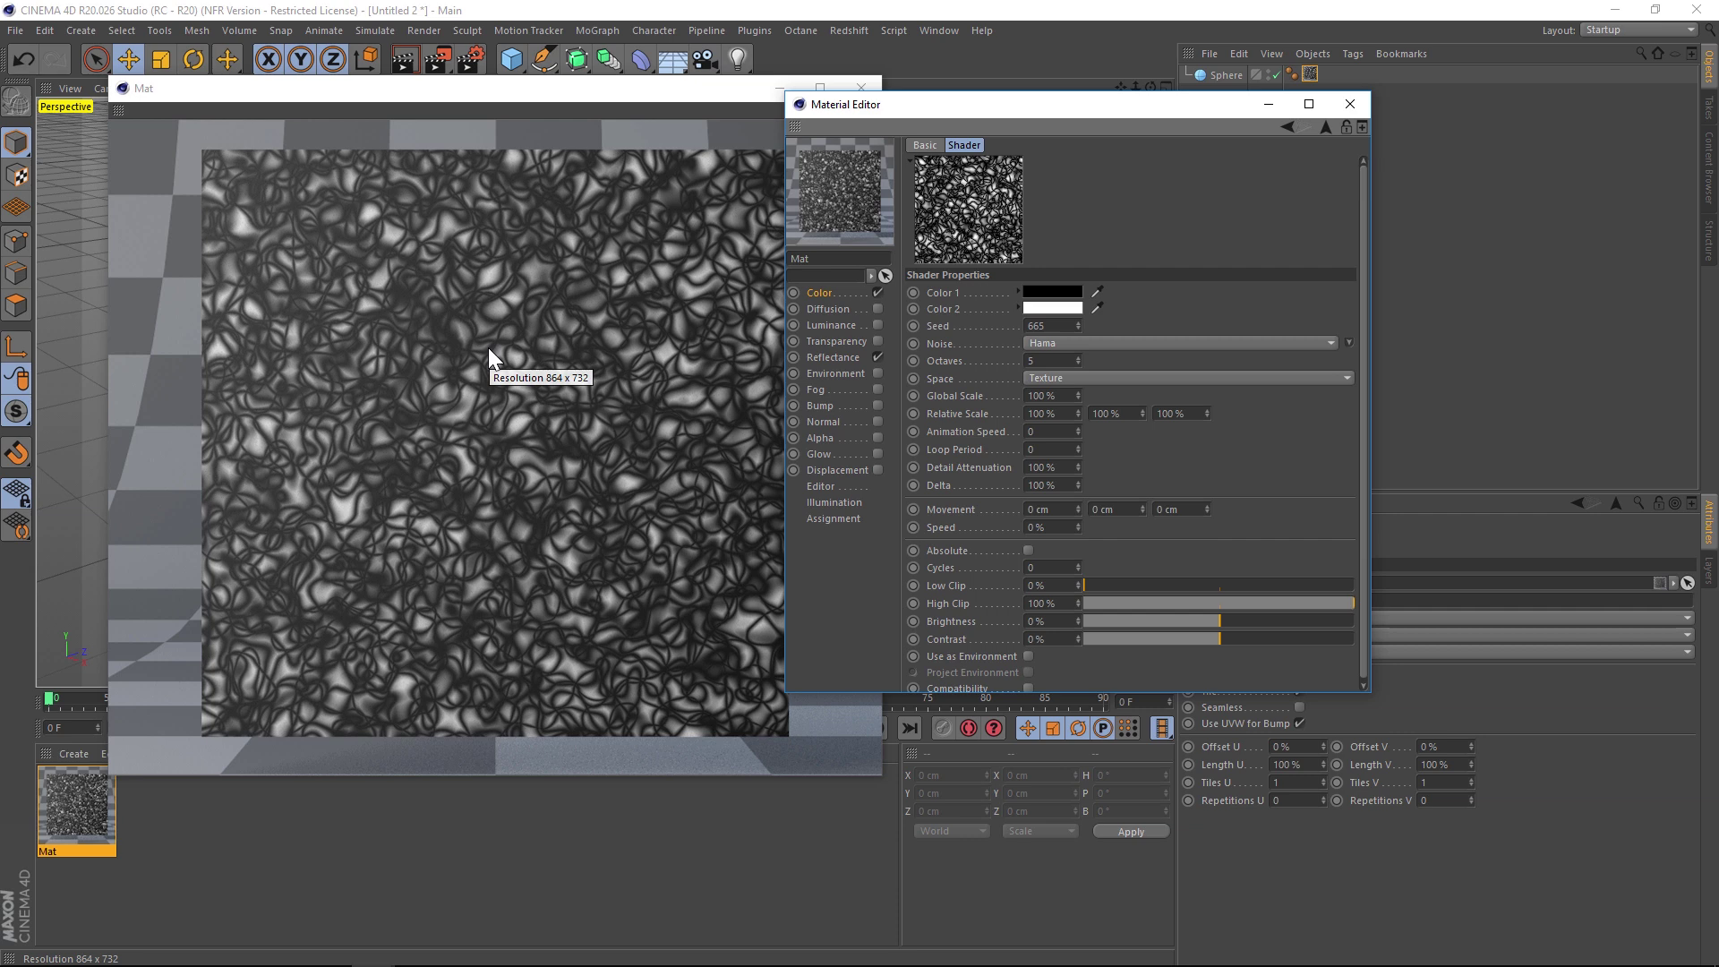
{"action": "left_click_drag", "start_coordinate": [475, 88], "coordinate": [404, 33]}
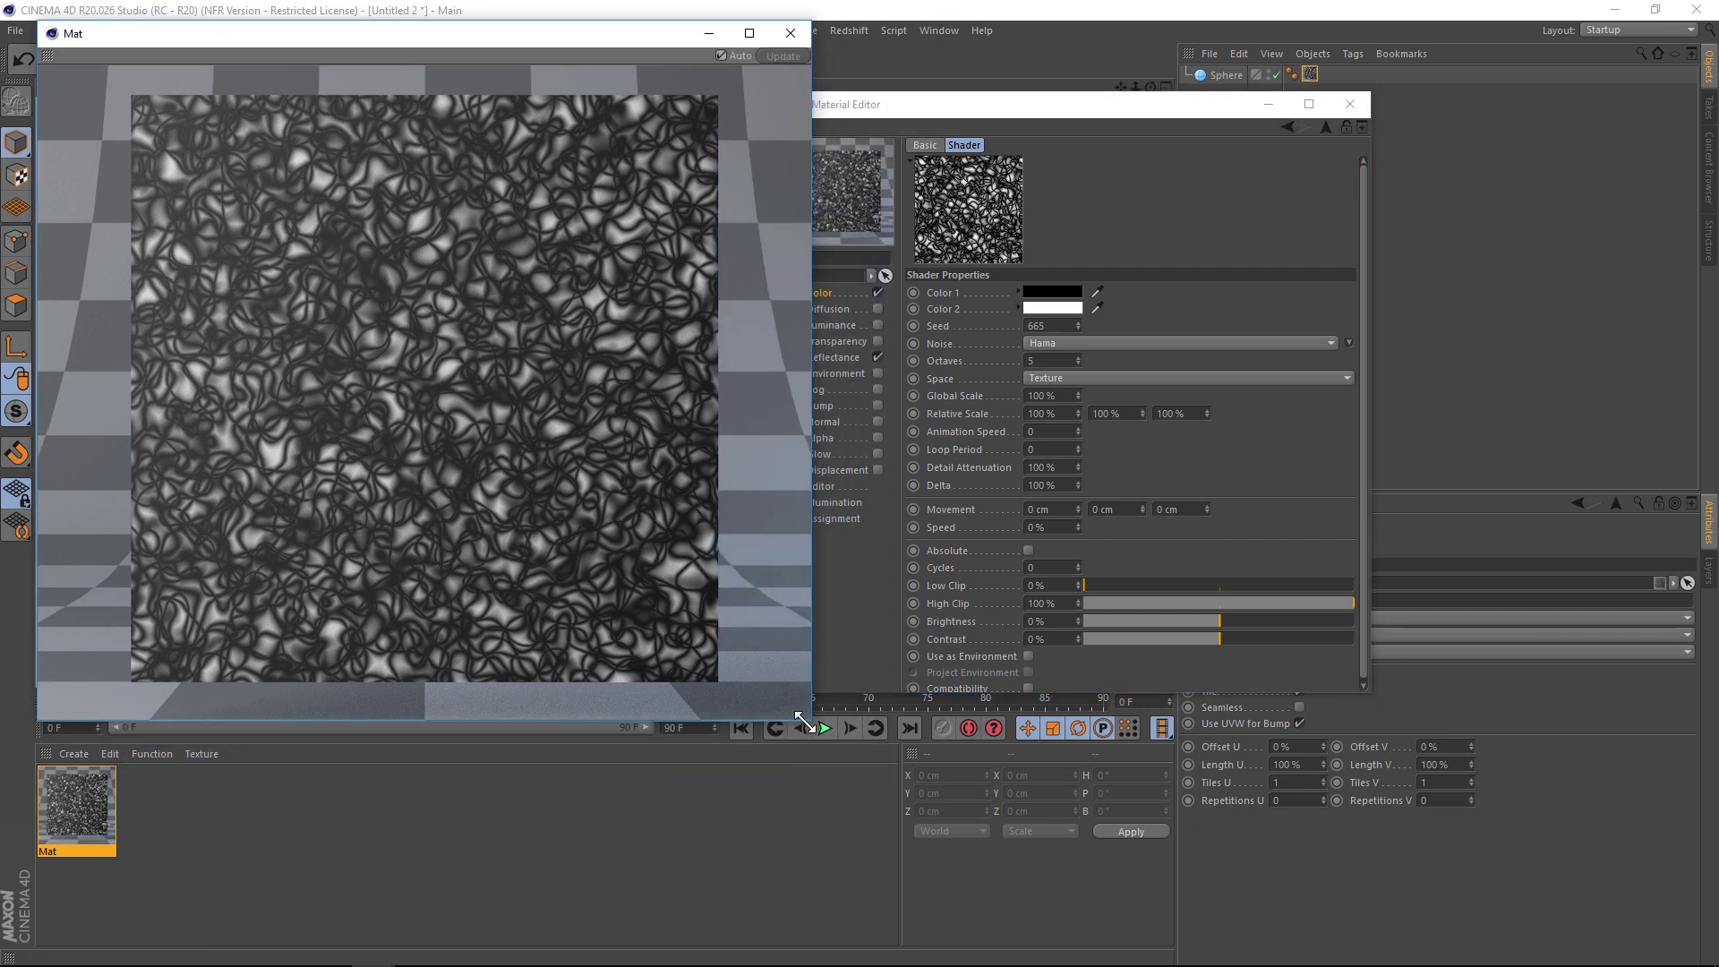
{"action": "left_click_drag", "start_coordinate": [811, 721], "coordinate": [1248, 931]}
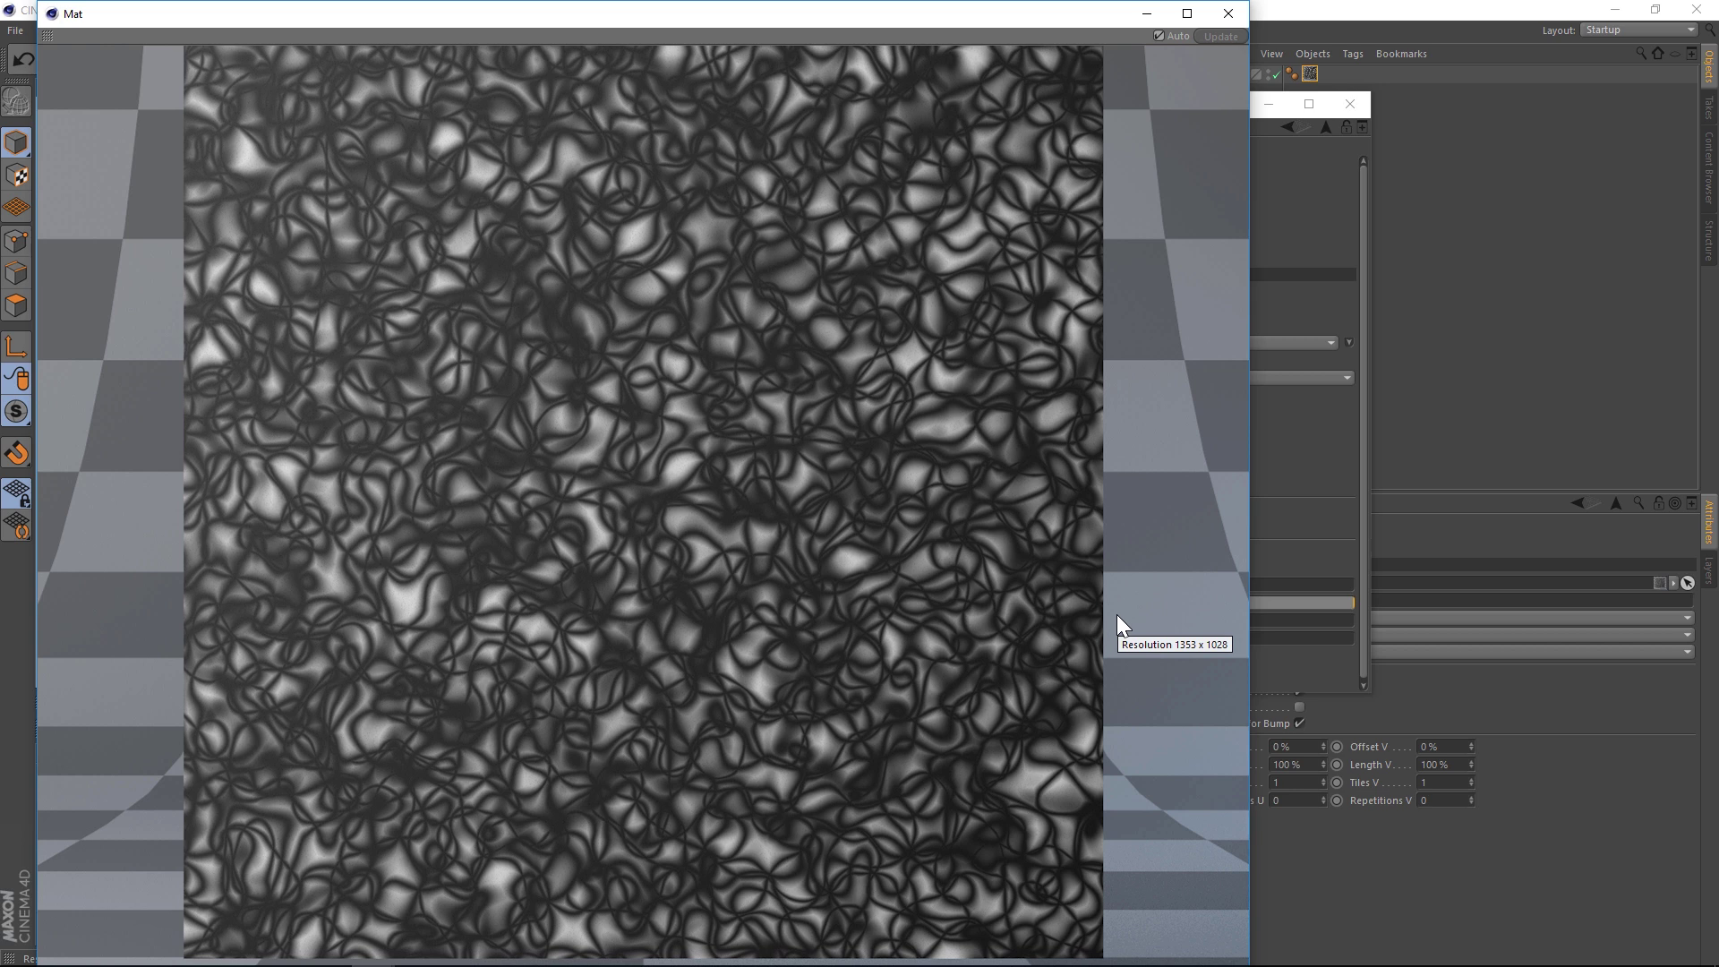
{"action": "left_click", "coordinate": [1306, 430]}
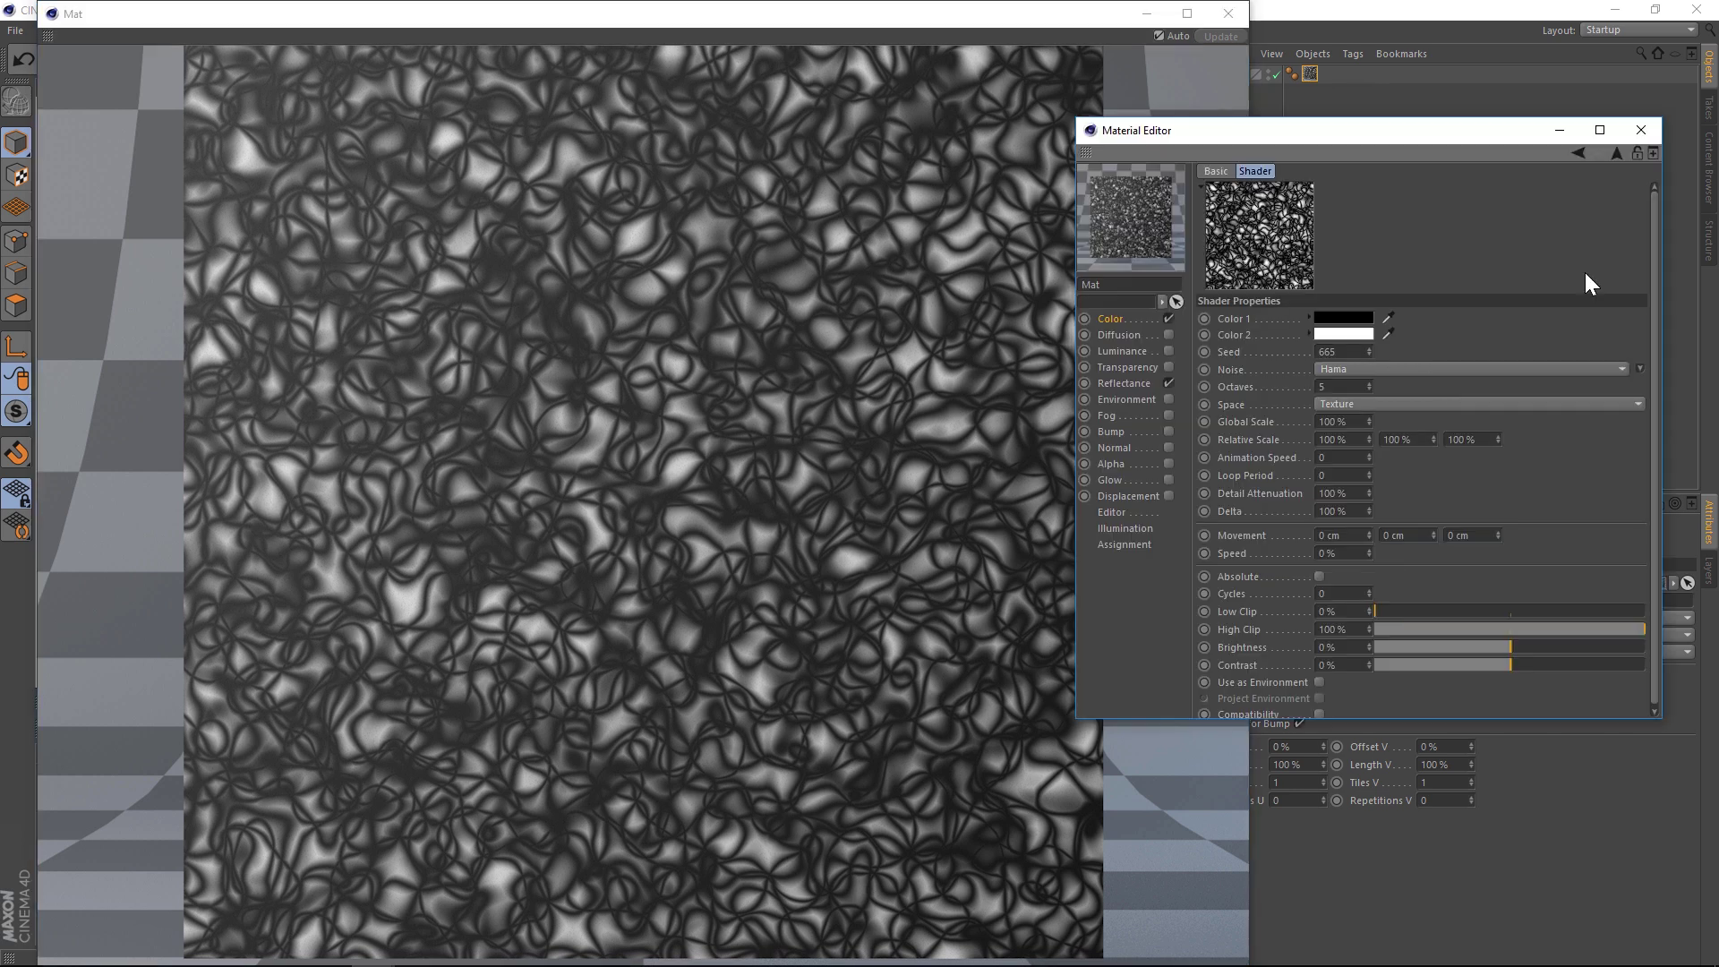